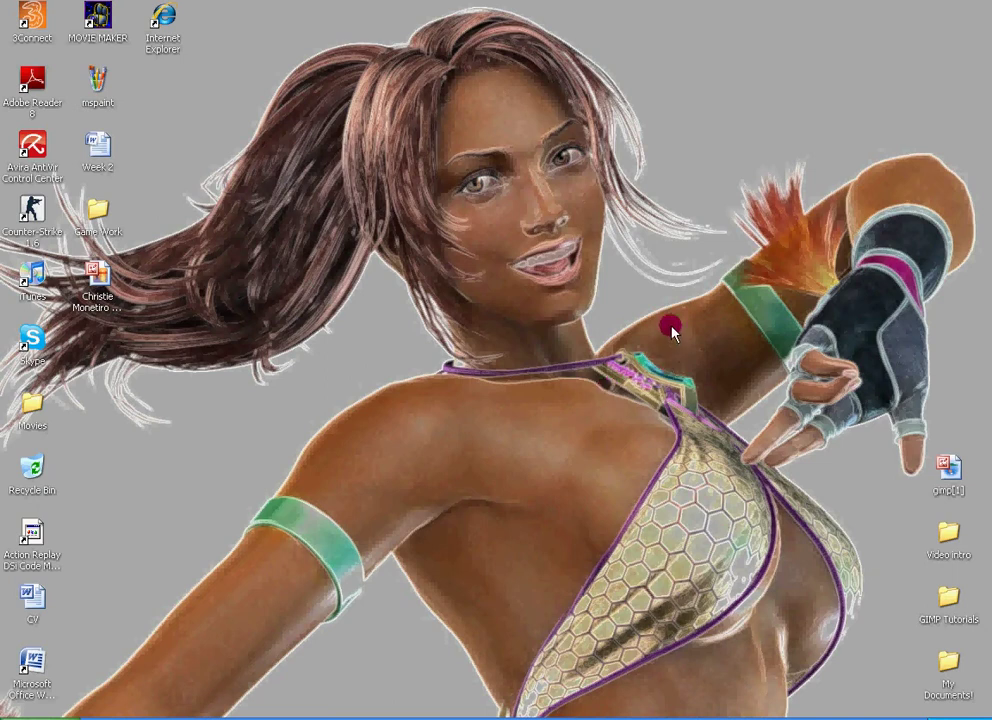
pyautogui.moveTo(731, 1); pyautogui.dragTo(492, 118)
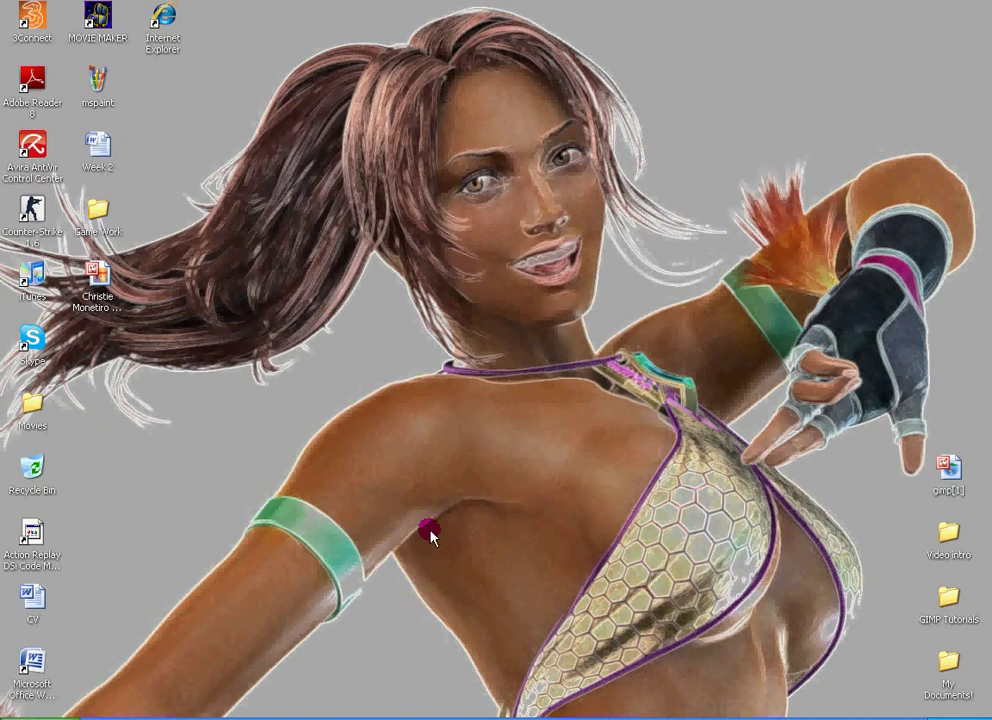
pyautogui.press('super')
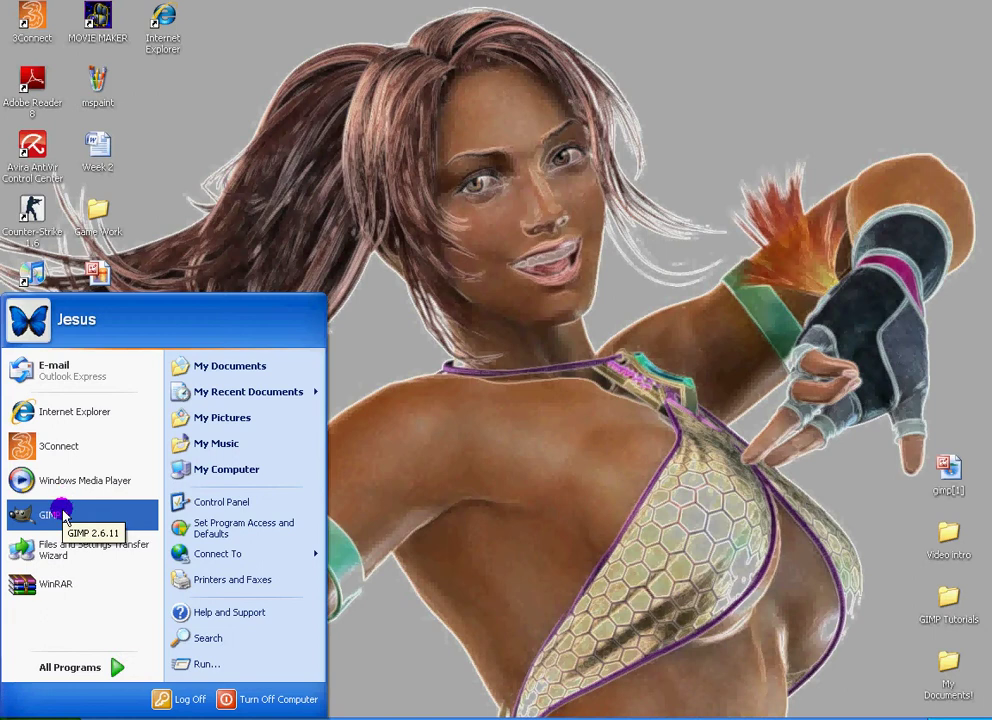
pyautogui.click(577, 338)
pyautogui.moveTo(613, 34); pyautogui.dragTo(155, 362)
pyautogui.click(353, 65)
pyautogui.click(96, 300)
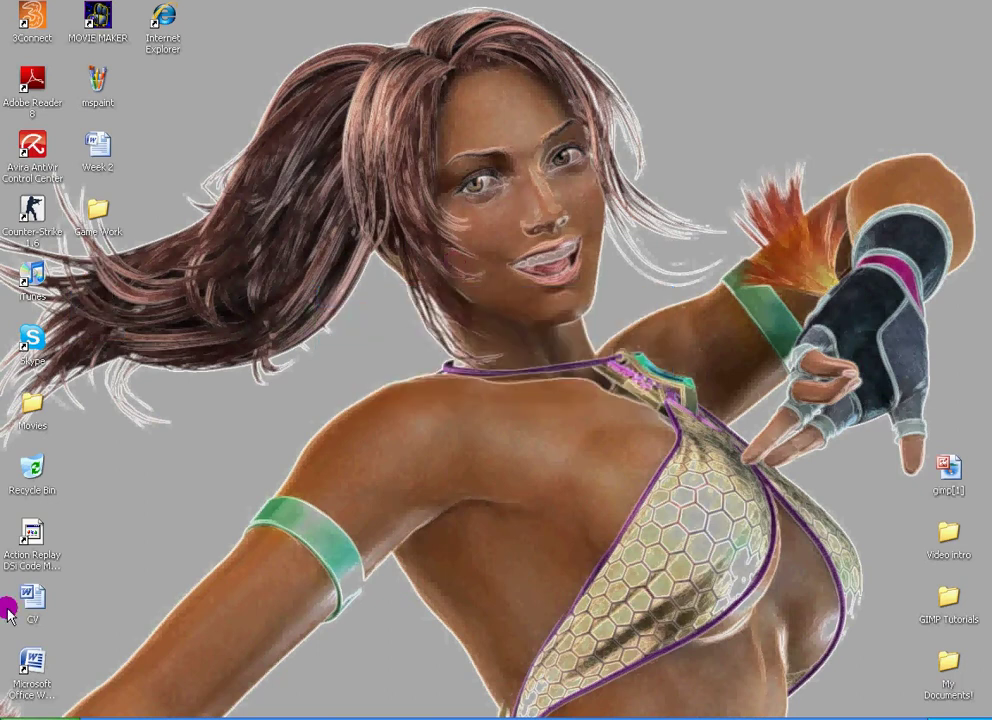
# Launch GIMP and arrange the Toolbox, Layers and main windows so they do not overlap
pyautogui.click(22, 718)
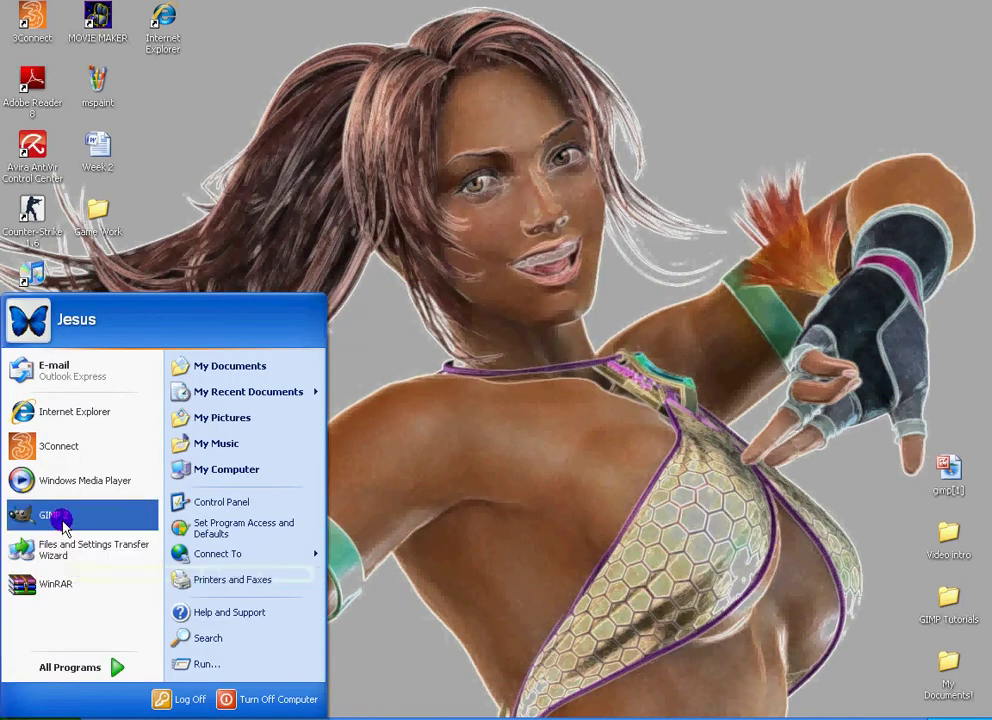
pyautogui.click(62, 522)
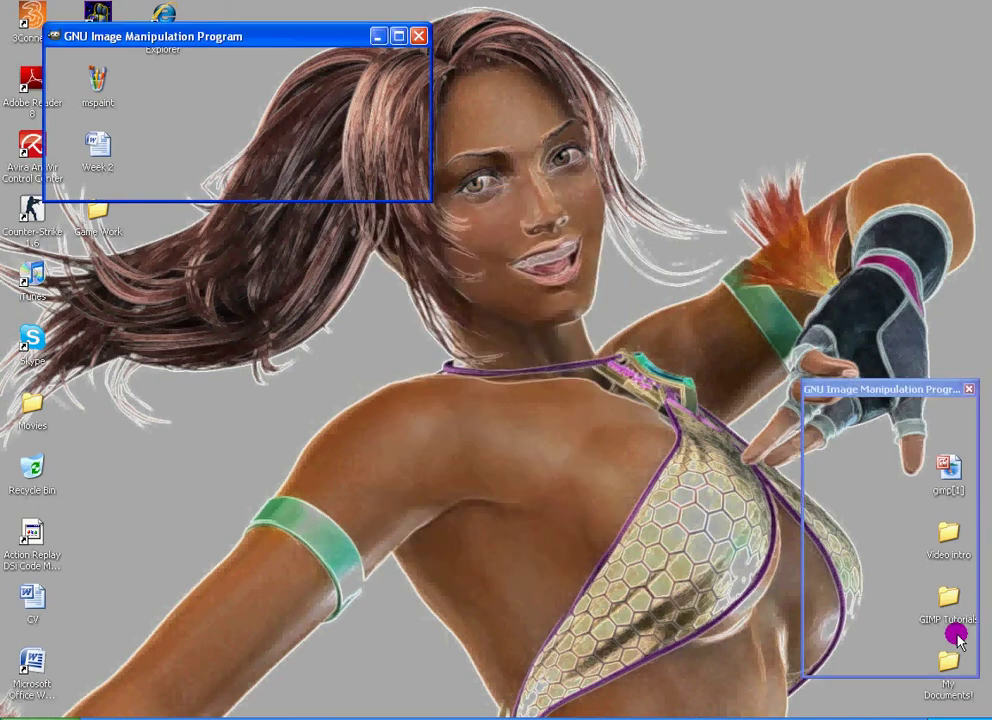
pyautogui.moveTo(332, 38); pyautogui.dragTo(588, 180)
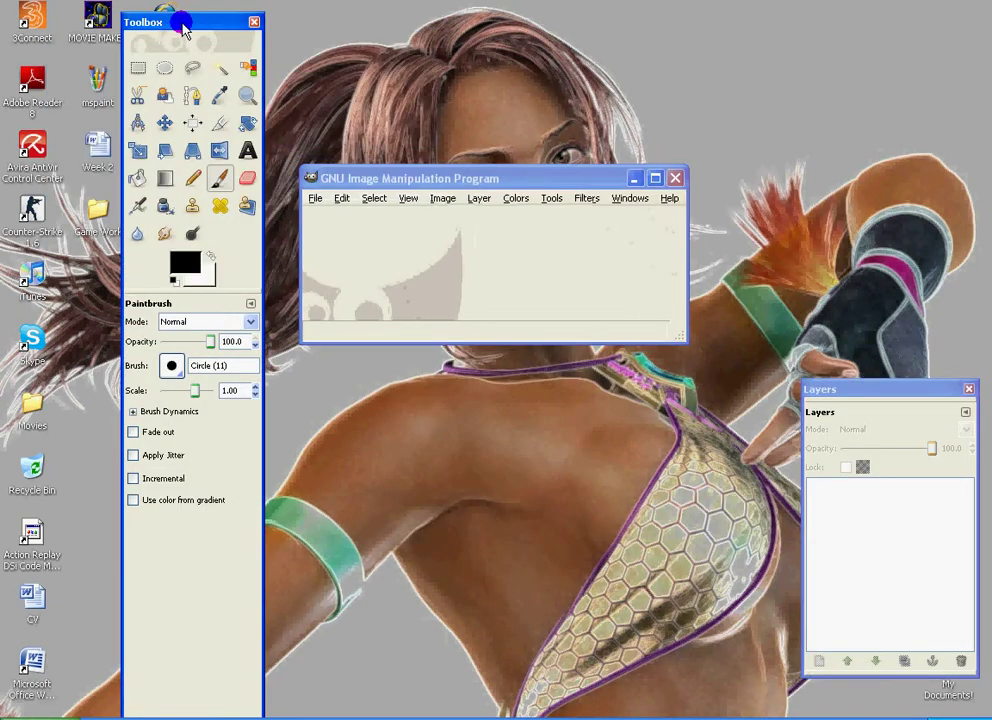
pyautogui.moveTo(184, 21); pyautogui.dragTo(62, 20)
pyautogui.moveTo(950, 383); pyautogui.dragTo(920, 244)
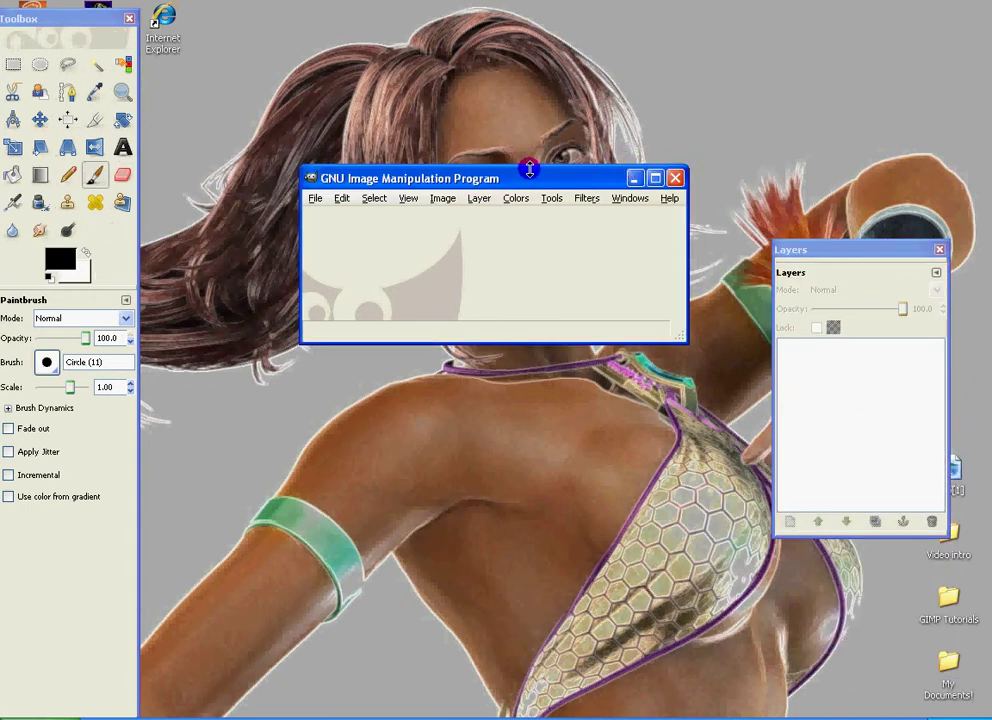
pyautogui.moveTo(530, 181); pyautogui.dragTo(487, 123)
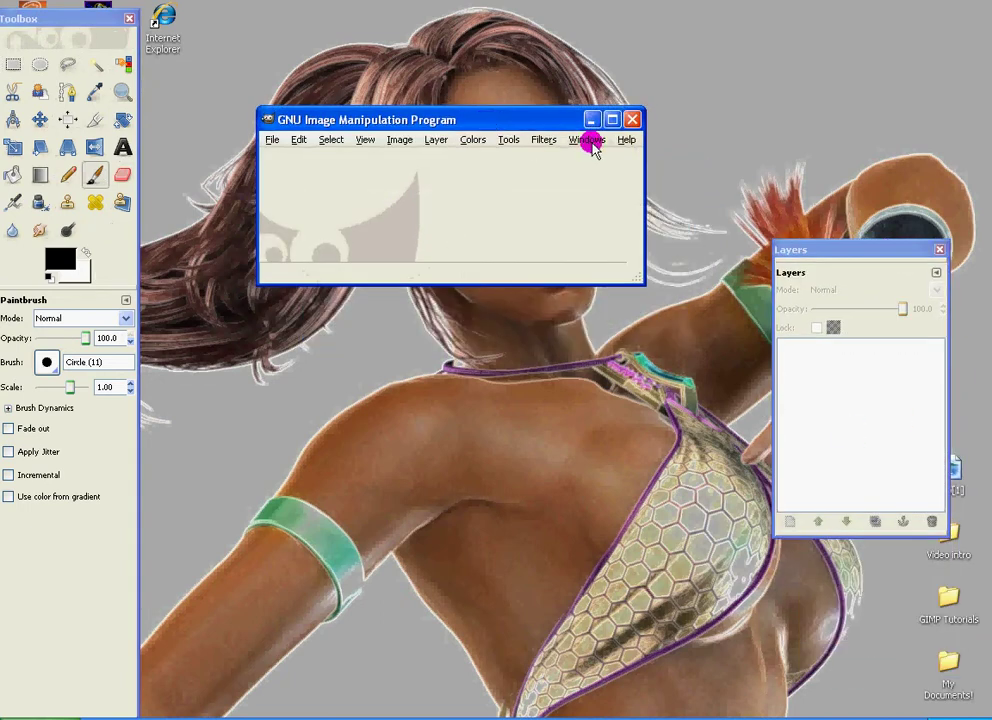
# Bring up the dockable Layers dialog
pyautogui.click(590, 141)
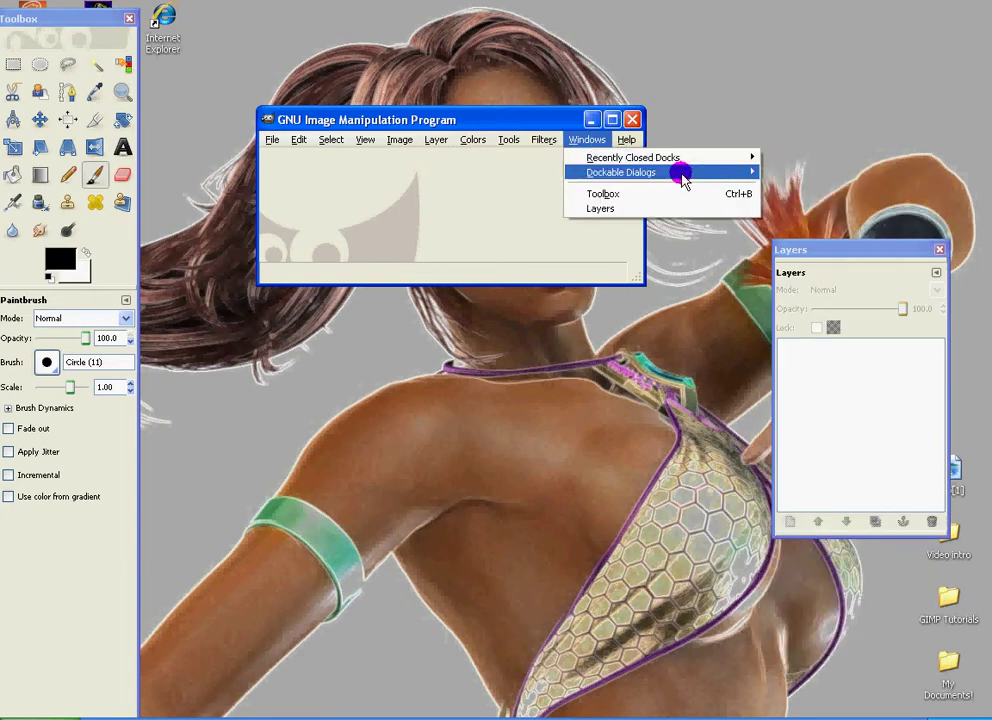
pyautogui.moveTo(682, 173)
pyautogui.click(808, 224)
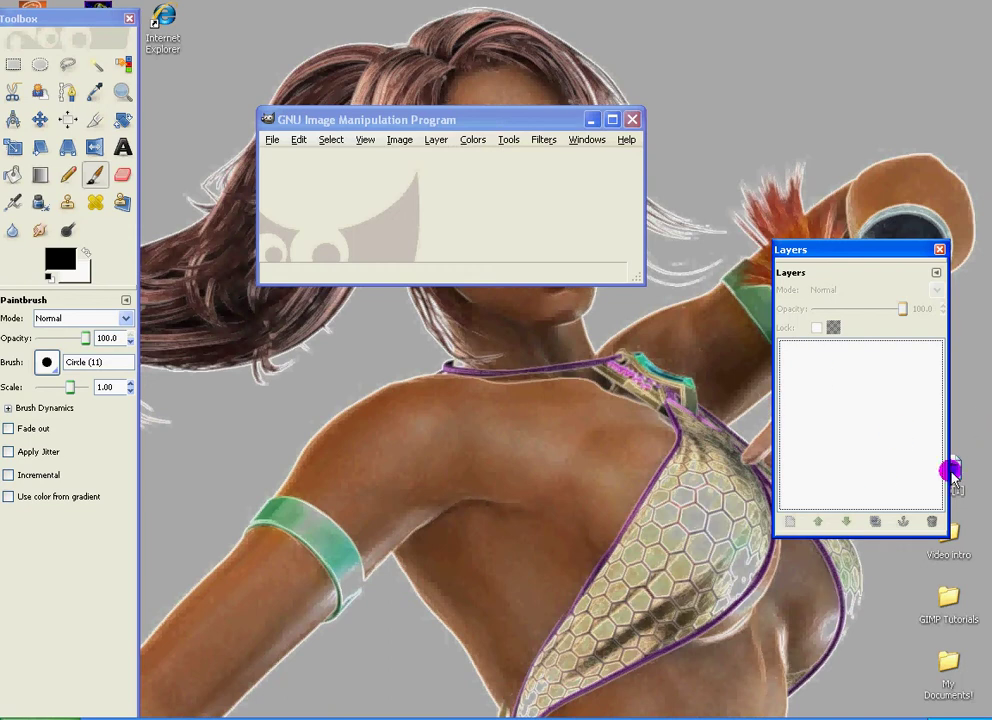
pyautogui.doubleClick(949, 600)
pyautogui.doubleClick(948, 598)
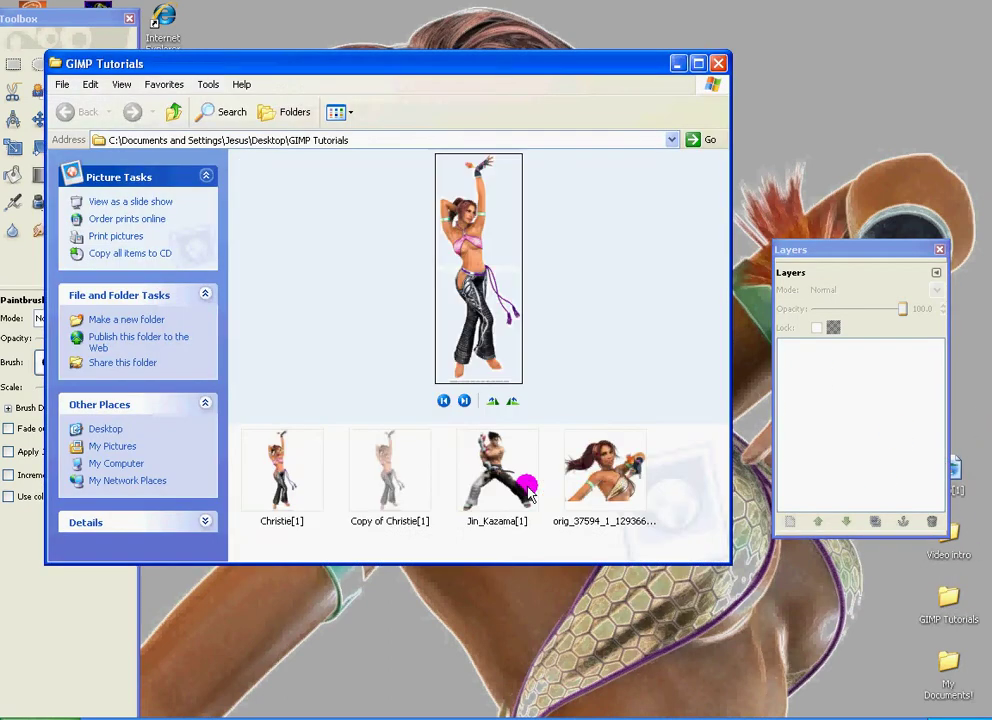
pyautogui.moveTo(634, 484)
pyautogui.mouseDown()
pyautogui.moveTo(625, 510)
pyautogui.moveTo(627, 483)
pyautogui.mouseUp()
pyautogui.rightClick(627, 483)
pyautogui.click(640, 401)
pyautogui.rightClick(685, 497)
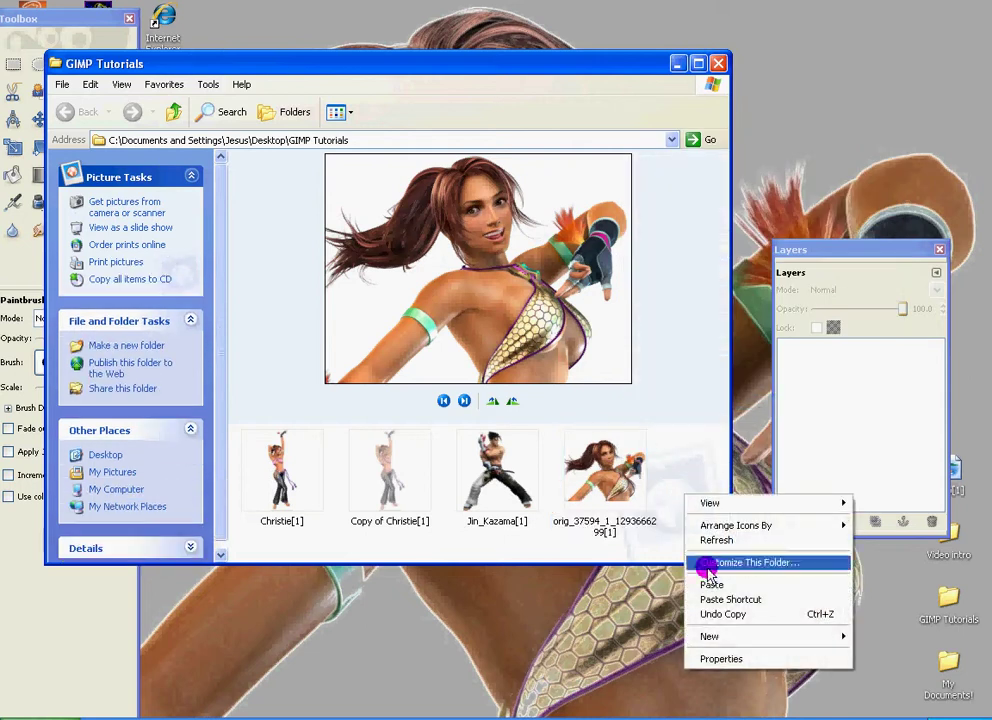
pyautogui.click(712, 584)
# Open the copied image in GIMP, closing the folder window and maximizing the image window
pyautogui.moveTo(390, 633); pyautogui.dragTo(486, 198)
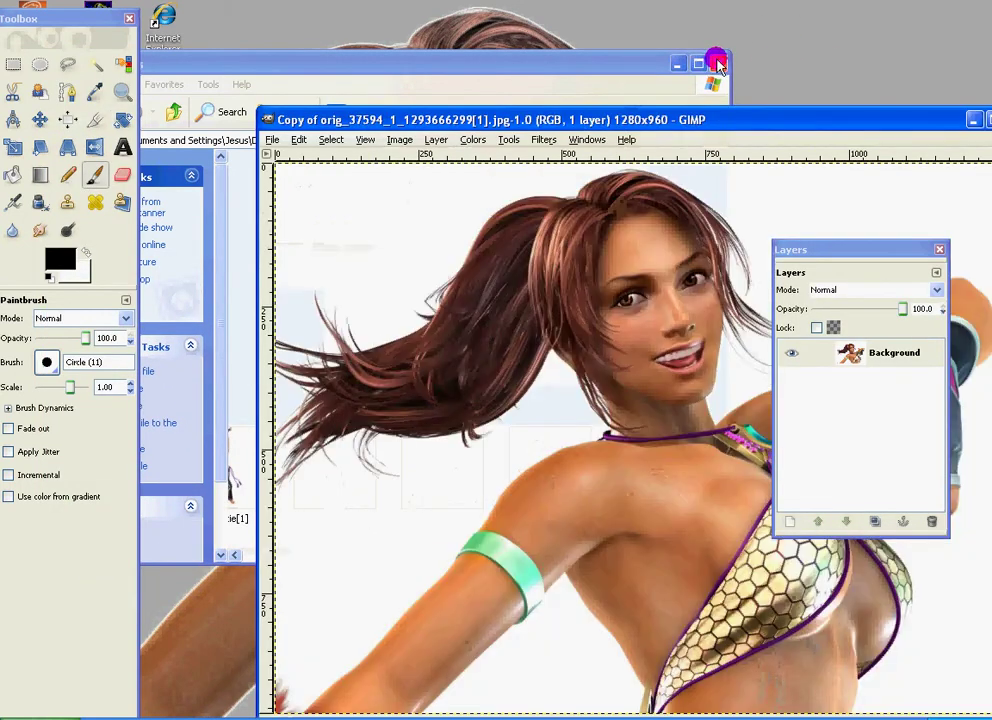
pyautogui.click(718, 63)
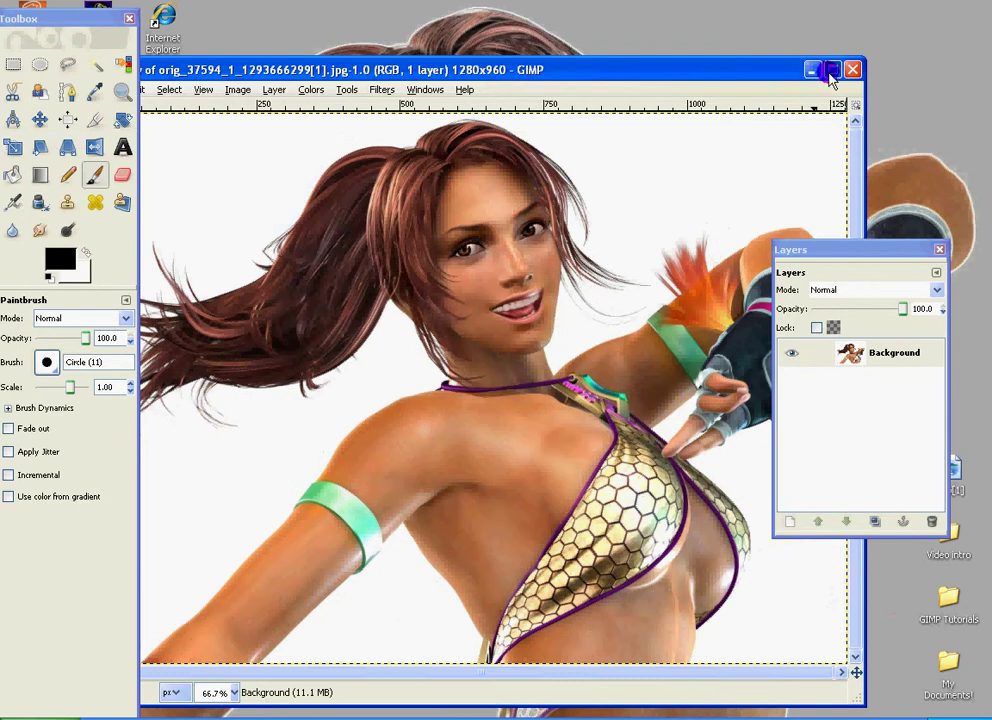
pyautogui.click(830, 70)
# Duplicate the Background layer and move the Layers dialog clear of the picture
pyautogui.click(837, 345)
pyautogui.moveTo(840, 255); pyautogui.dragTo(858, 350)
pyautogui.click(892, 449)
pyautogui.rightClick(938, 458)
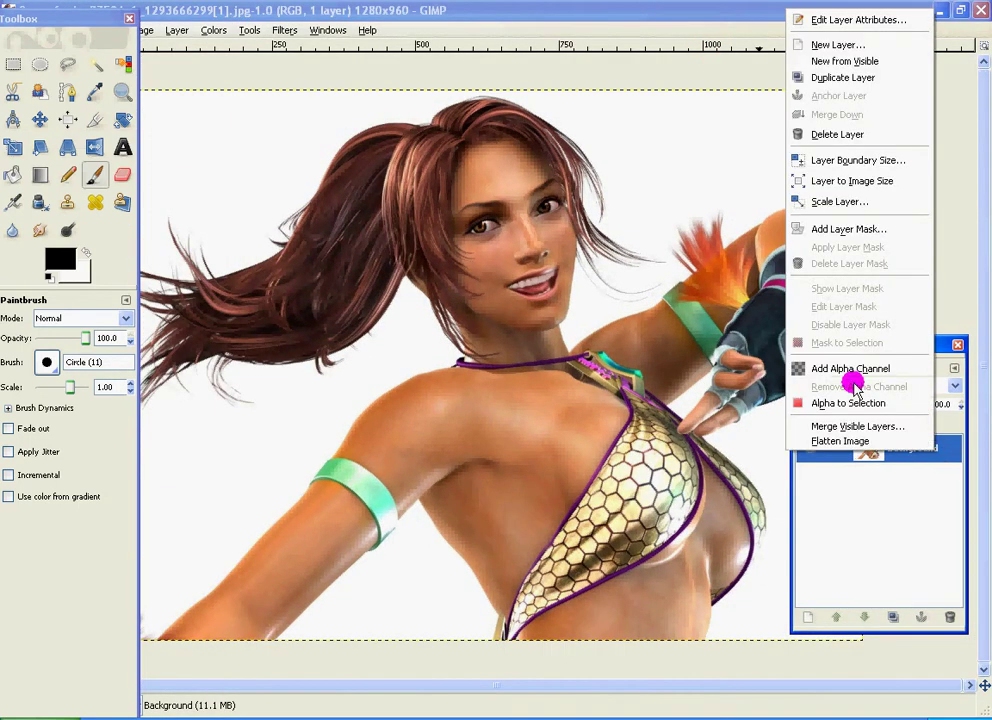
pyautogui.click(830, 78)
pyautogui.click(916, 452)
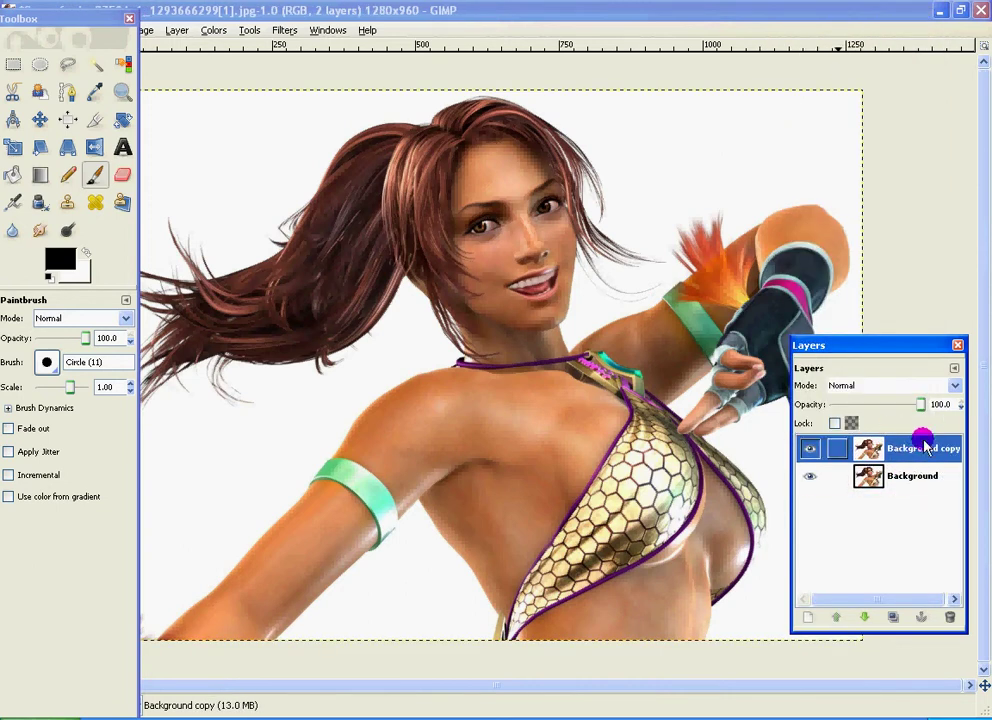
pyautogui.moveTo(859, 344); pyautogui.dragTo(886, 288)
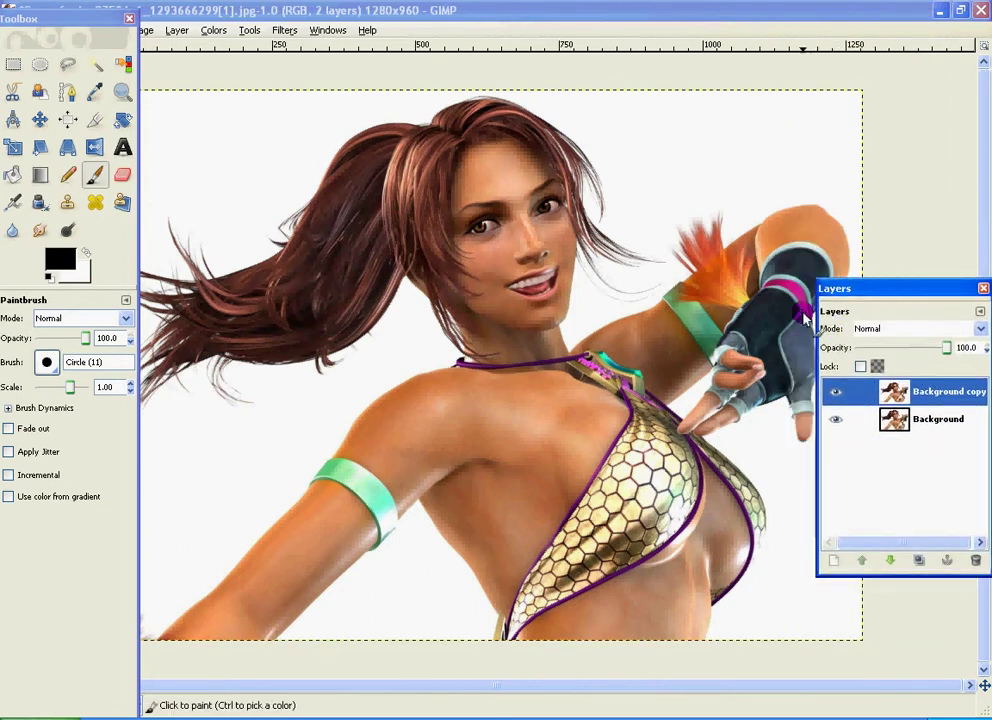
# Desaturate the Background copy layer with the shade of gray based on Lightness
pyautogui.click(946, 394)
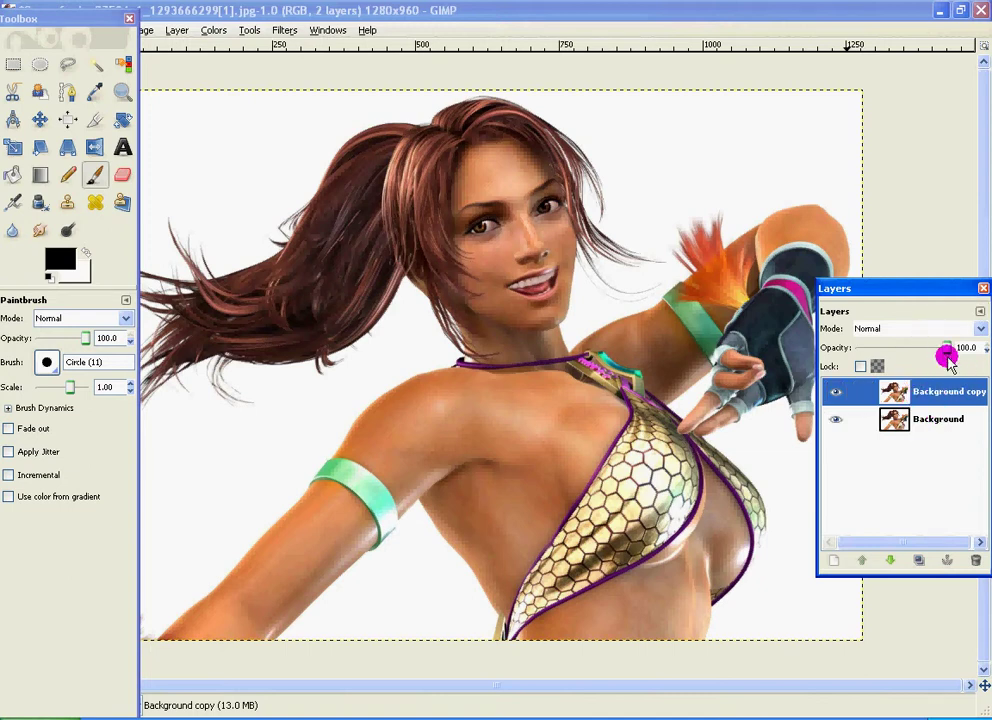
pyautogui.click(222, 8)
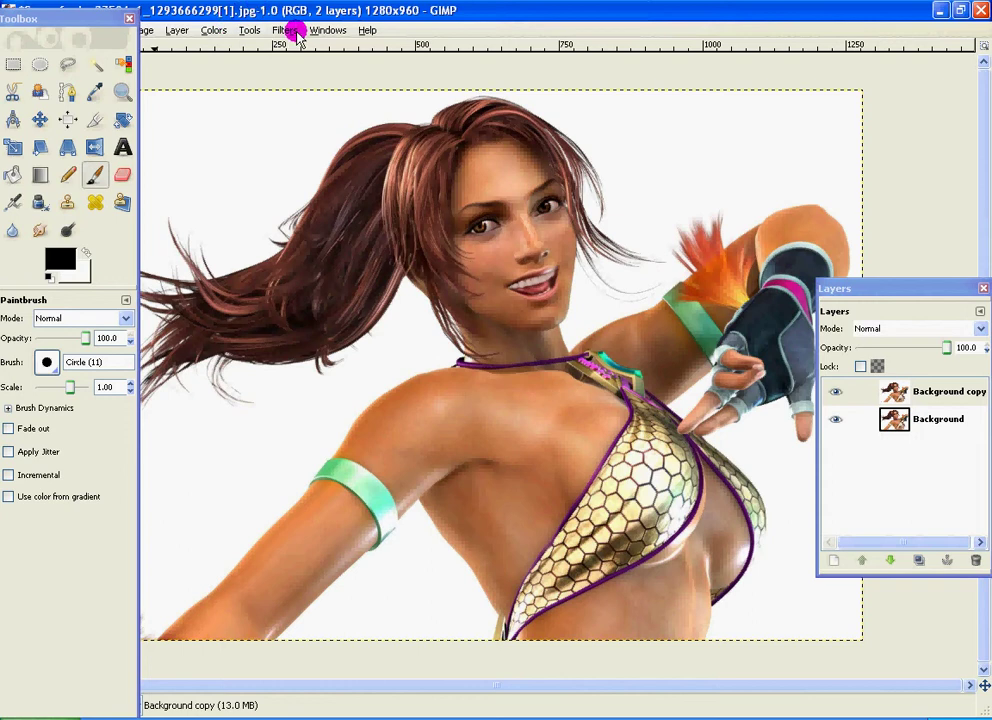
pyautogui.click(203, 30)
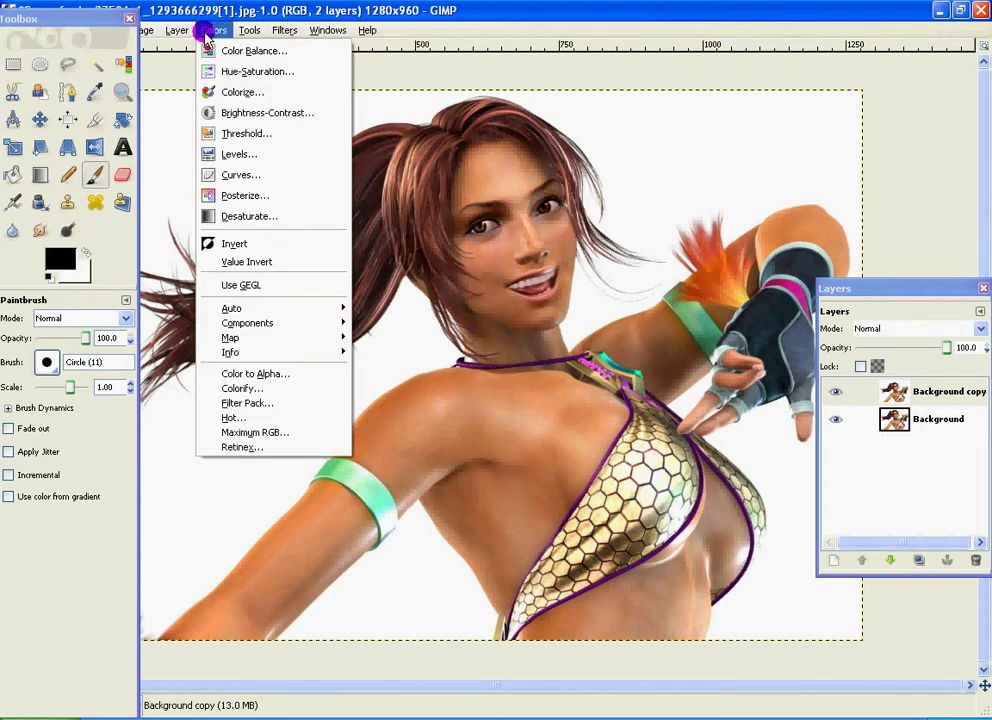
pyautogui.click(236, 217)
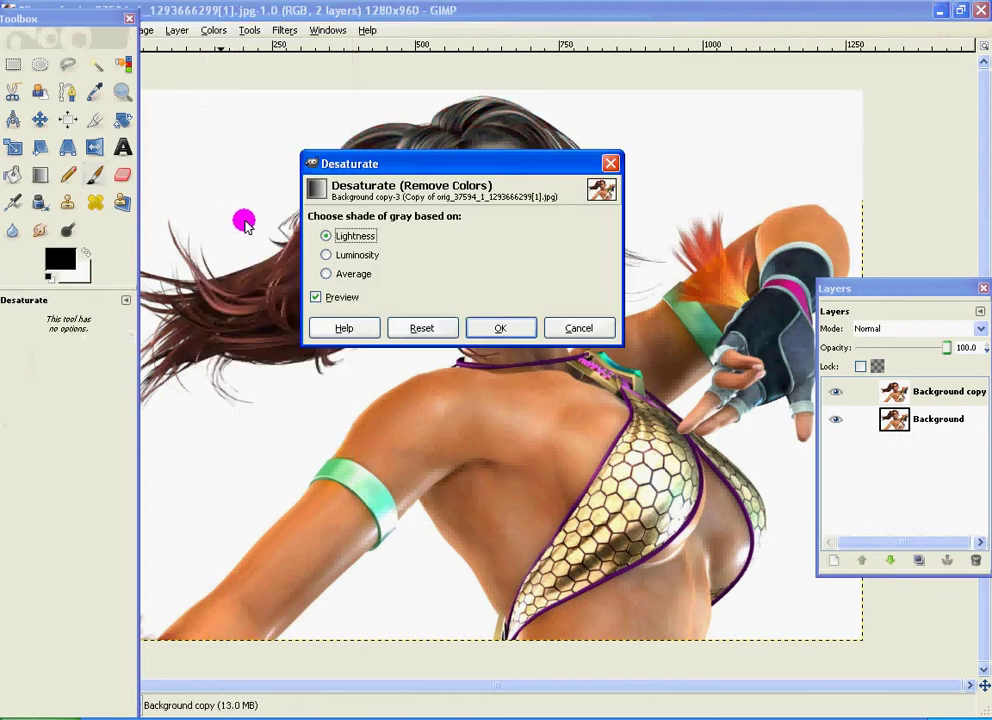
pyautogui.click(329, 255)
pyautogui.click(331, 271)
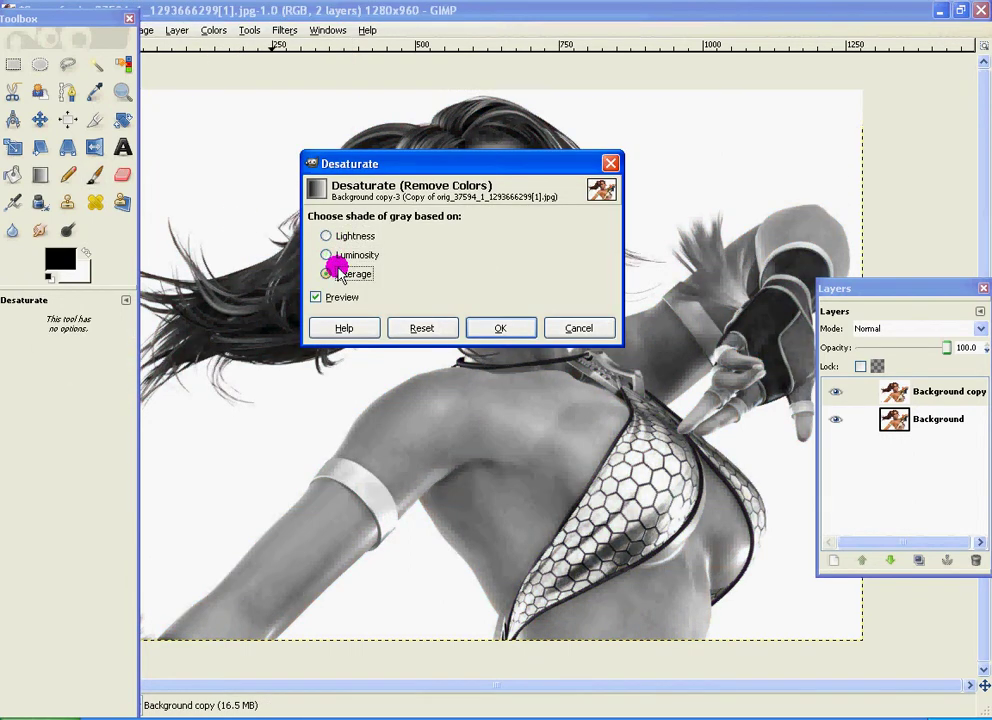
pyautogui.click(328, 237)
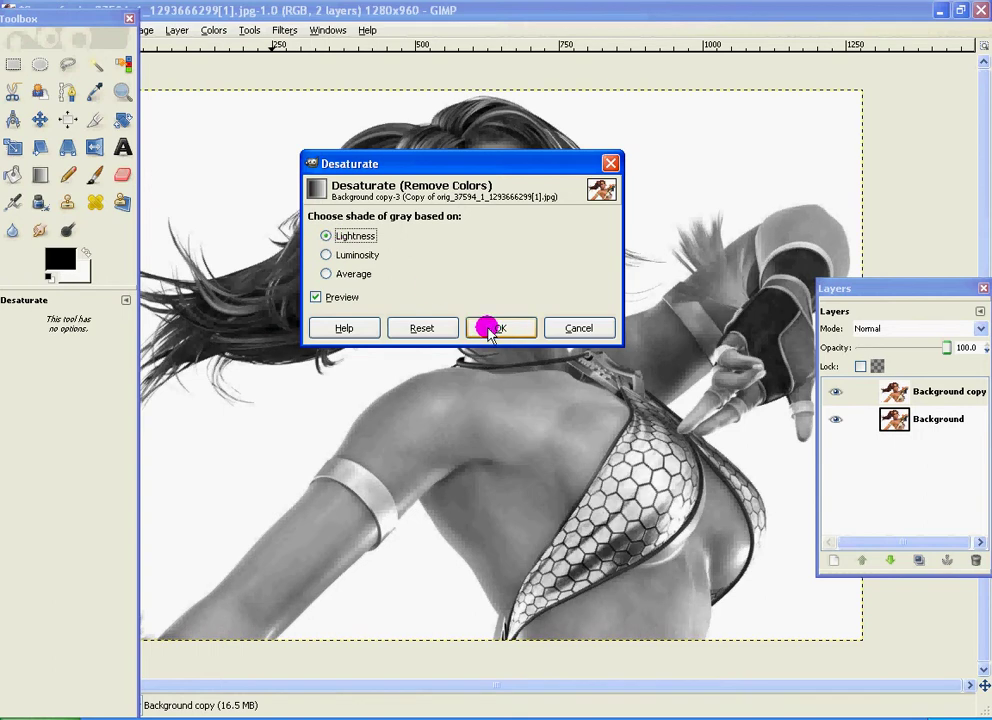
pyautogui.click(481, 329)
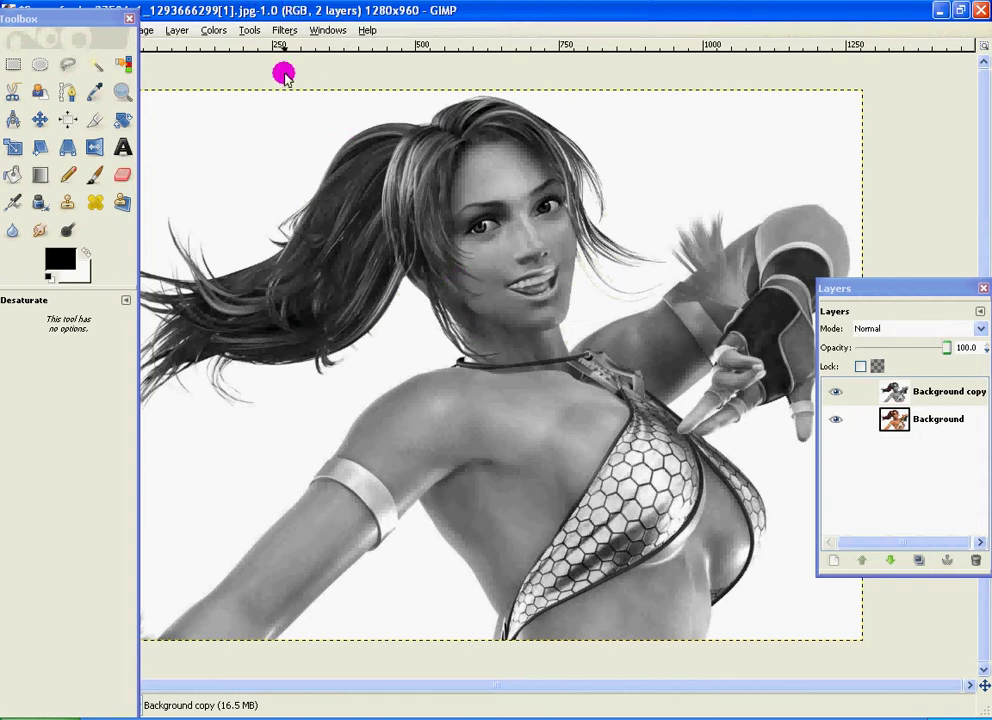
# Open the Edge detection filter for the Background copy layer and bring the face into its preview
pyautogui.click(287, 31)
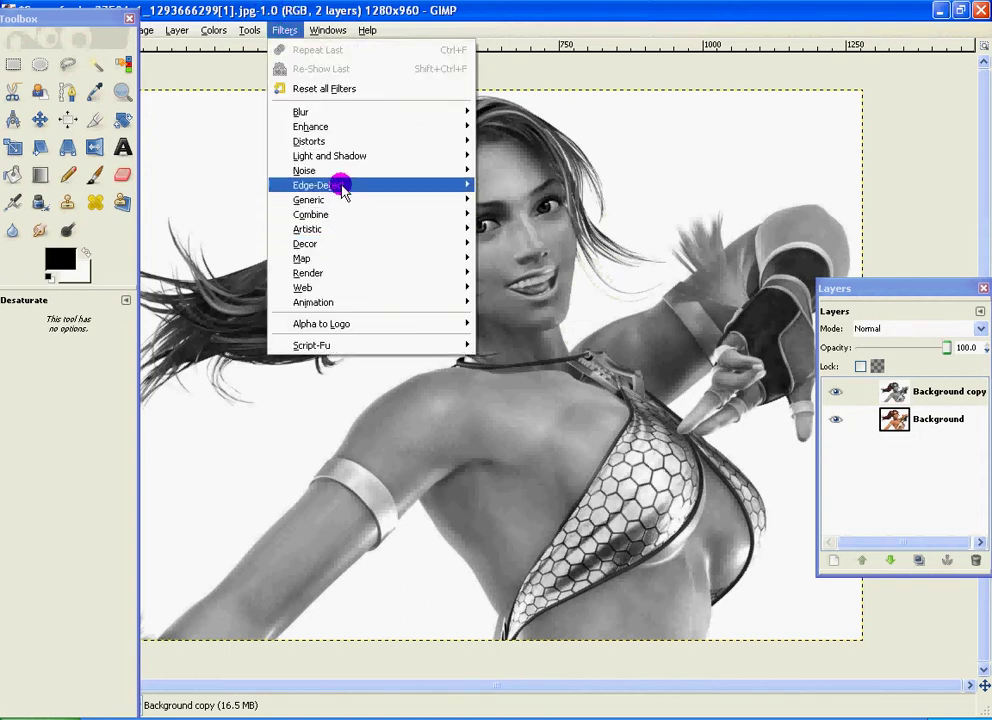
pyautogui.moveTo(340, 187)
pyautogui.click(506, 198)
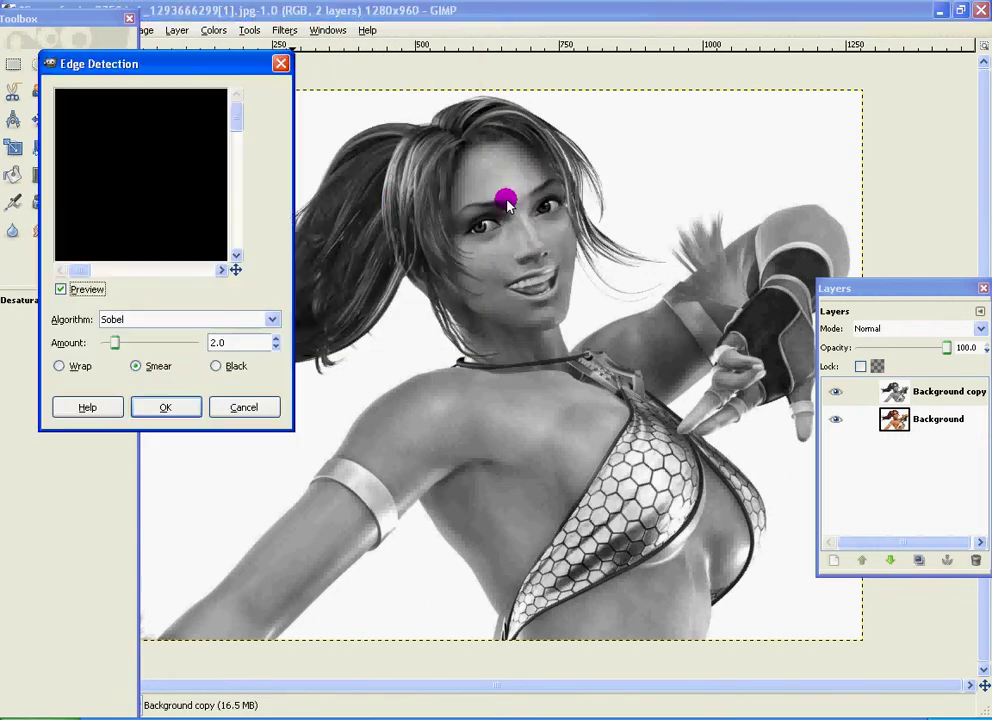
pyautogui.moveTo(184, 69); pyautogui.dragTo(410, 85)
pyautogui.click(314, 285)
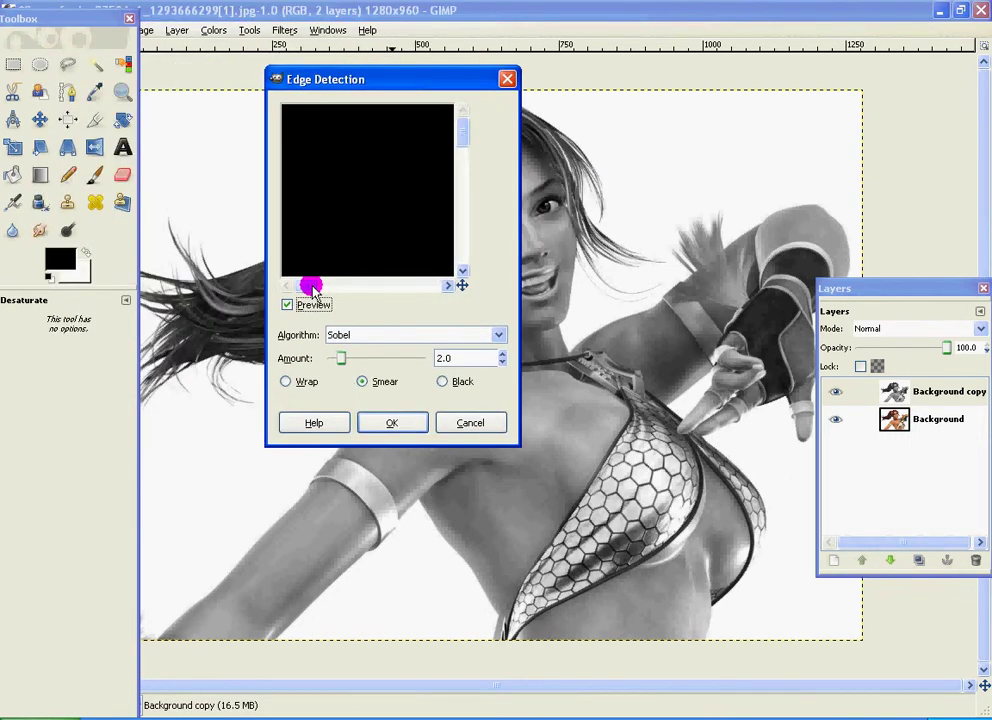
pyautogui.moveTo(313, 286); pyautogui.dragTo(353, 286)
pyautogui.moveTo(462, 142); pyautogui.dragTo(464, 167)
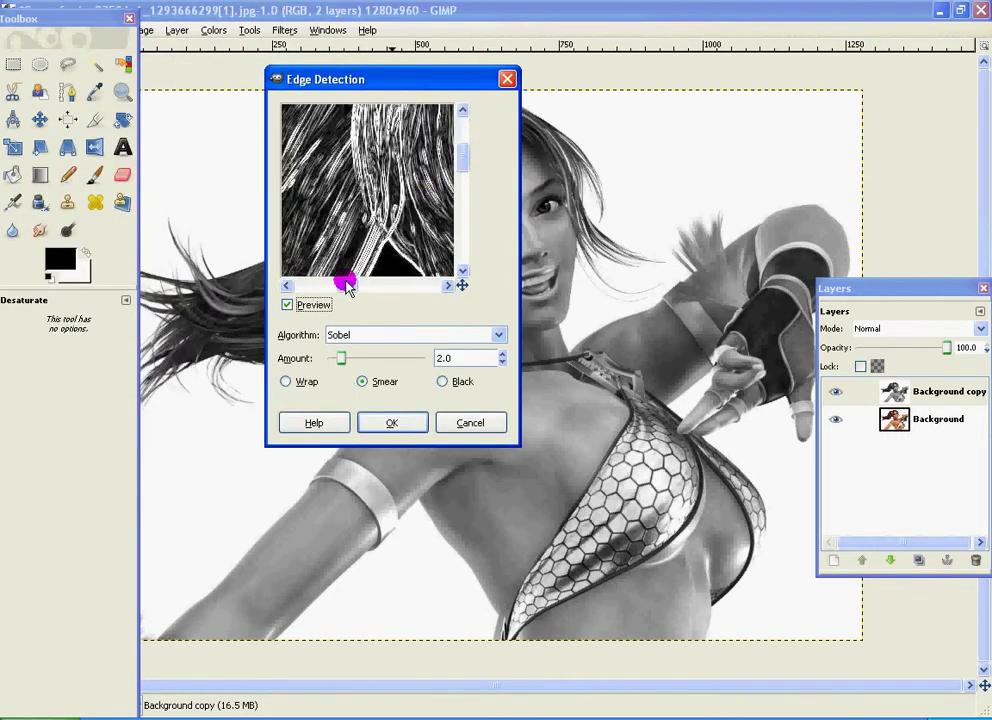
pyautogui.moveTo(345, 284); pyautogui.dragTo(368, 284)
# Try the Prewitt compass, Differential and Laplace edge-detection algorithms in the preview
pyautogui.click(357, 335)
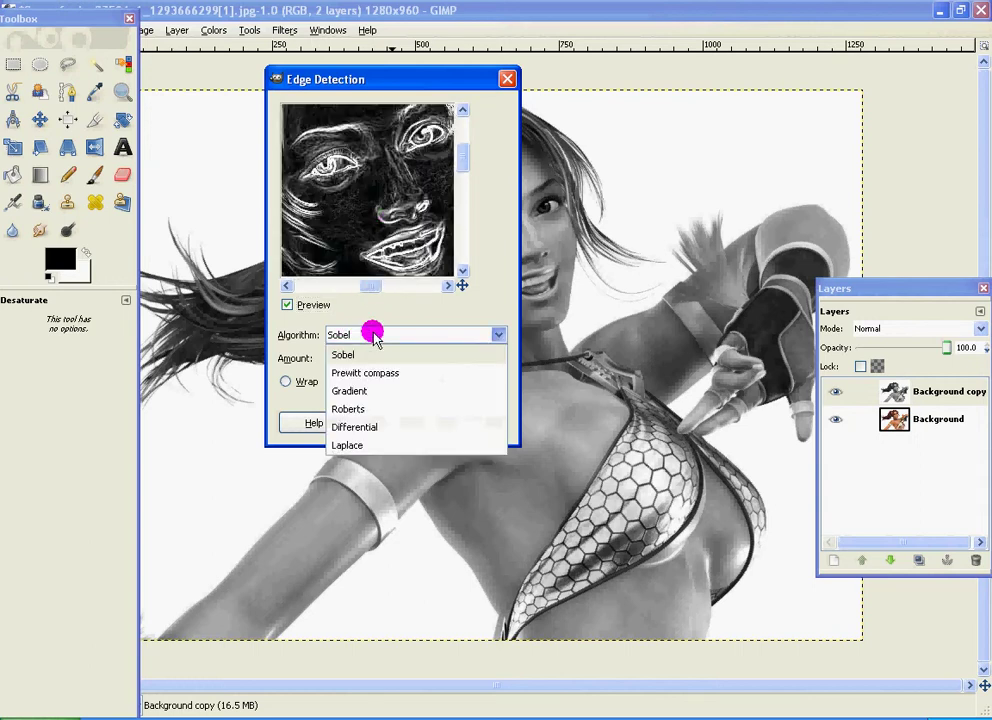
pyautogui.click(360, 372)
pyautogui.click(398, 336)
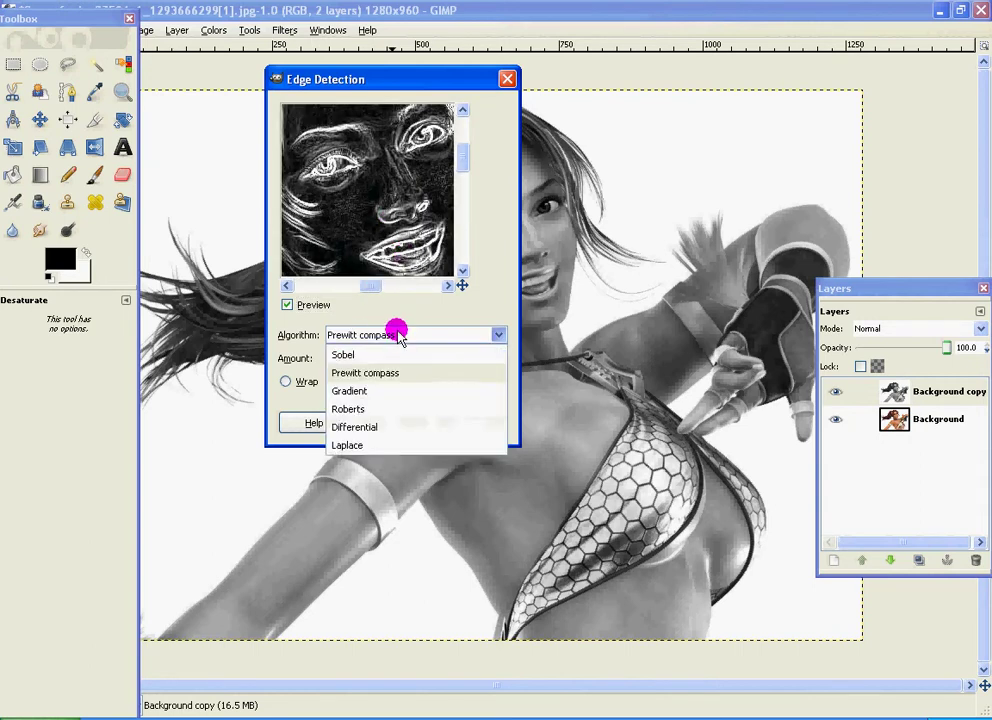
pyautogui.click(300, 343)
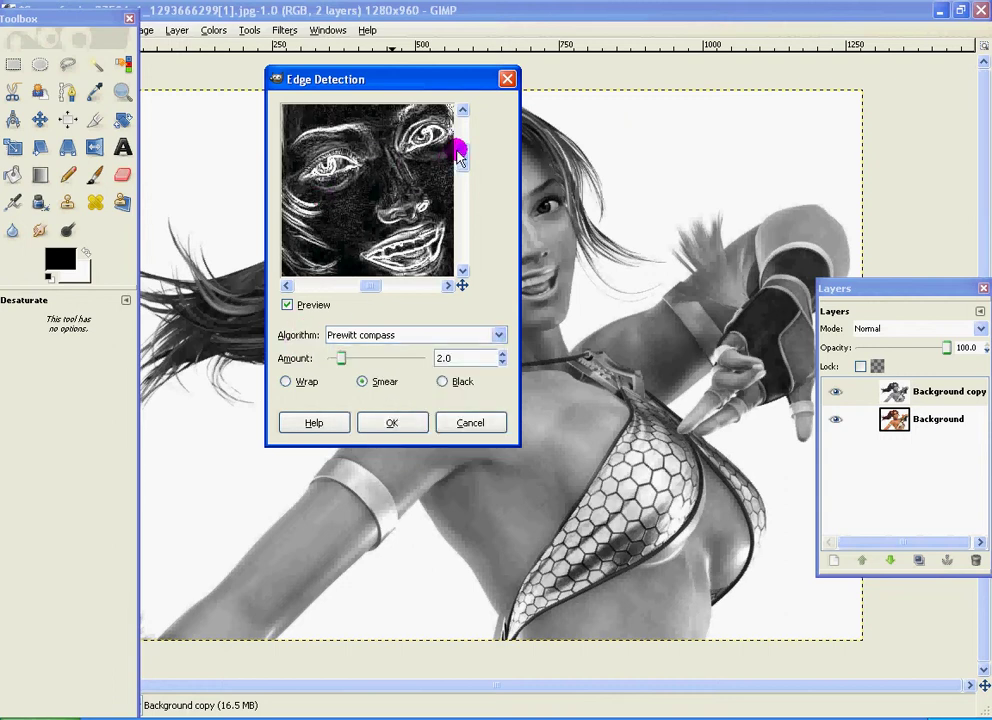
pyautogui.click(288, 339)
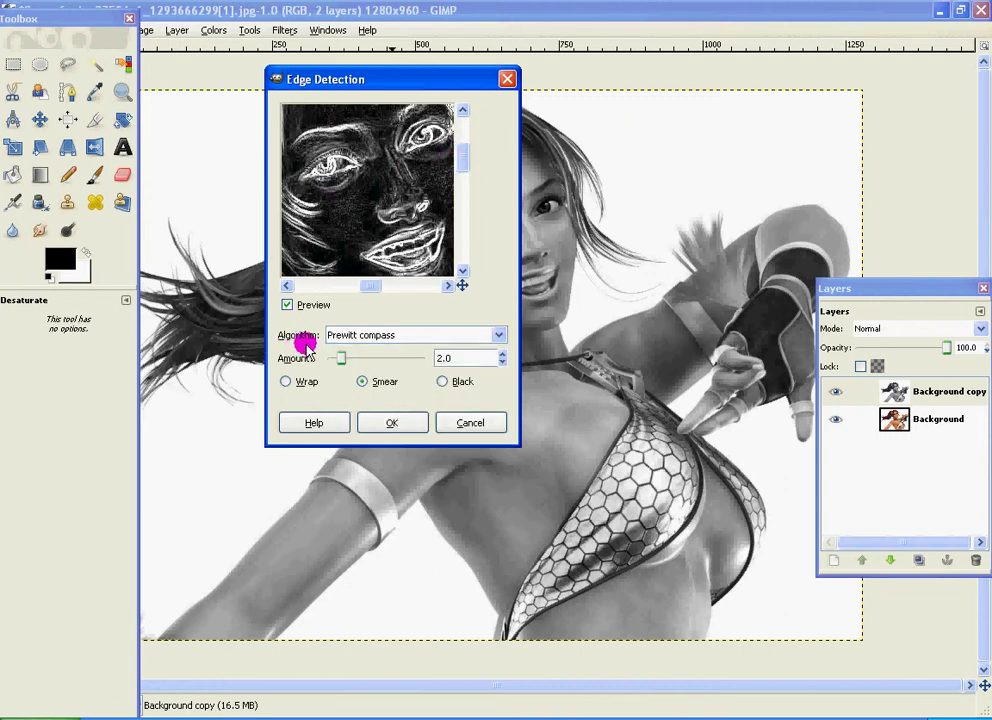
pyautogui.click(348, 336)
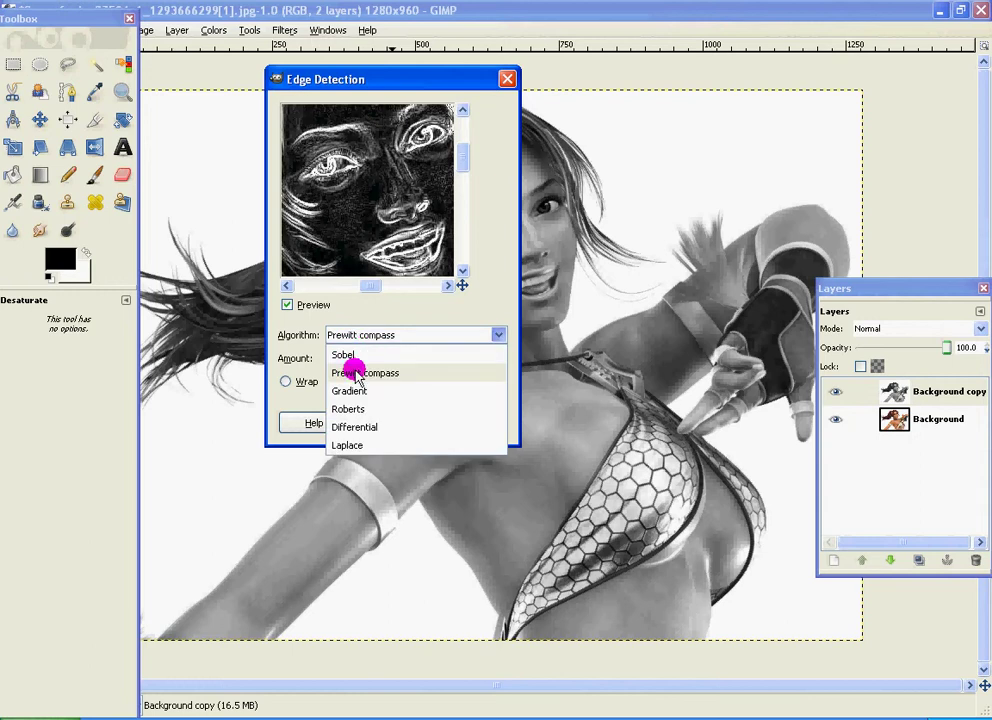
pyautogui.click(363, 428)
pyautogui.click(412, 337)
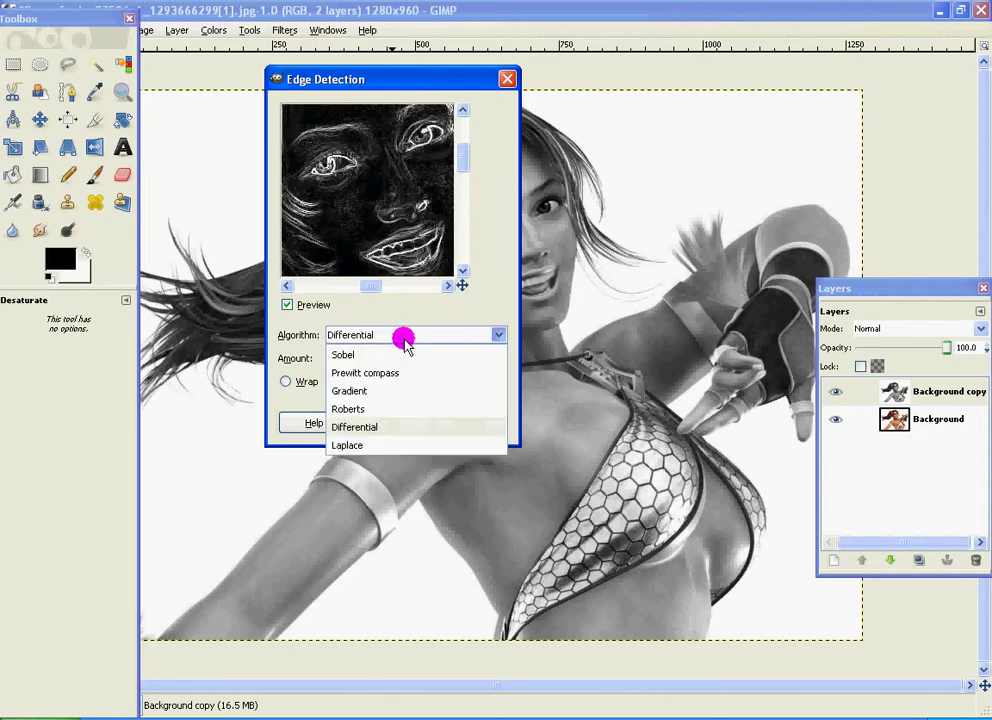
pyautogui.click(360, 436)
pyautogui.click(398, 340)
pyautogui.click(376, 447)
# Recheck the Prewitt compass result and set the edge-detection algorithm to Gradient
pyautogui.click(387, 339)
pyautogui.click(376, 373)
pyautogui.click(372, 333)
pyautogui.click(362, 391)
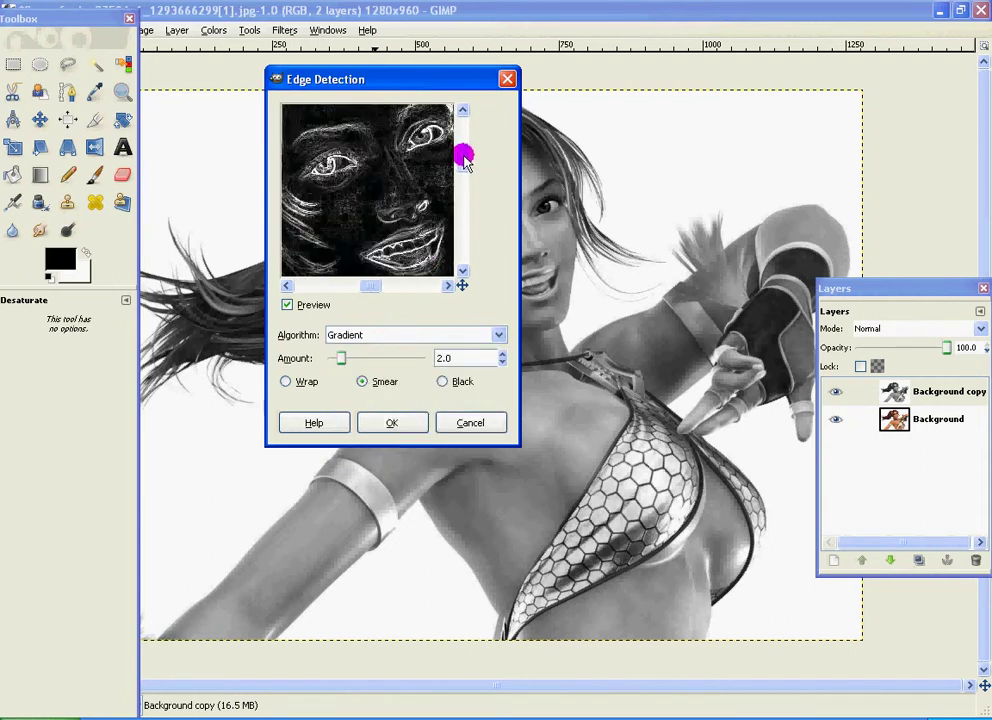
# Apply the Gradient edge detection to the Background copy layer with an amount of 2.5
pyautogui.moveTo(463, 153); pyautogui.dragTo(462, 163)
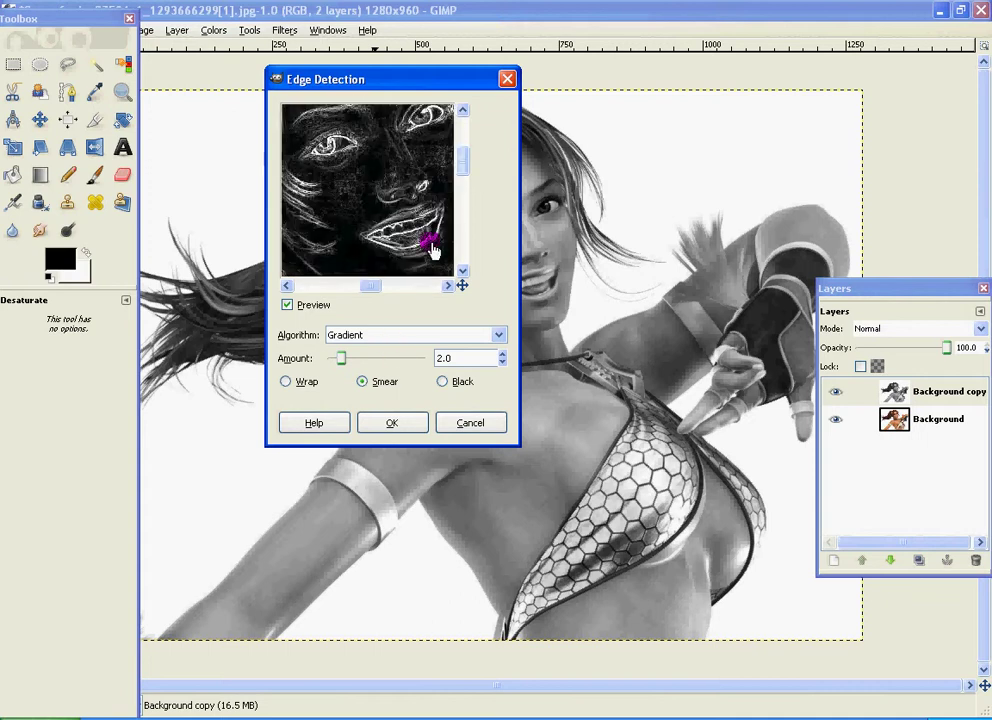
pyautogui.moveTo(341, 354)
pyautogui.mouseDown()
pyautogui.moveTo(366, 362)
pyautogui.moveTo(387, 353)
pyautogui.moveTo(421, 376)
pyautogui.moveTo(416, 357)
pyautogui.moveTo(427, 362)
pyautogui.moveTo(359, 363)
pyautogui.mouseUp()
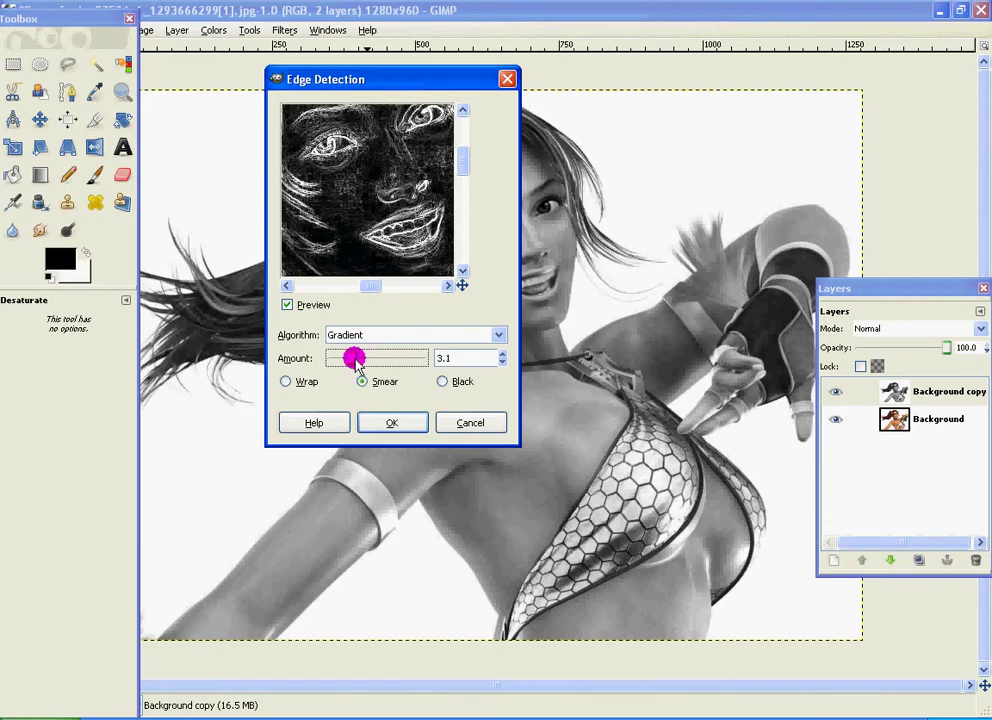
pyautogui.moveTo(354, 362); pyautogui.dragTo(351, 364)
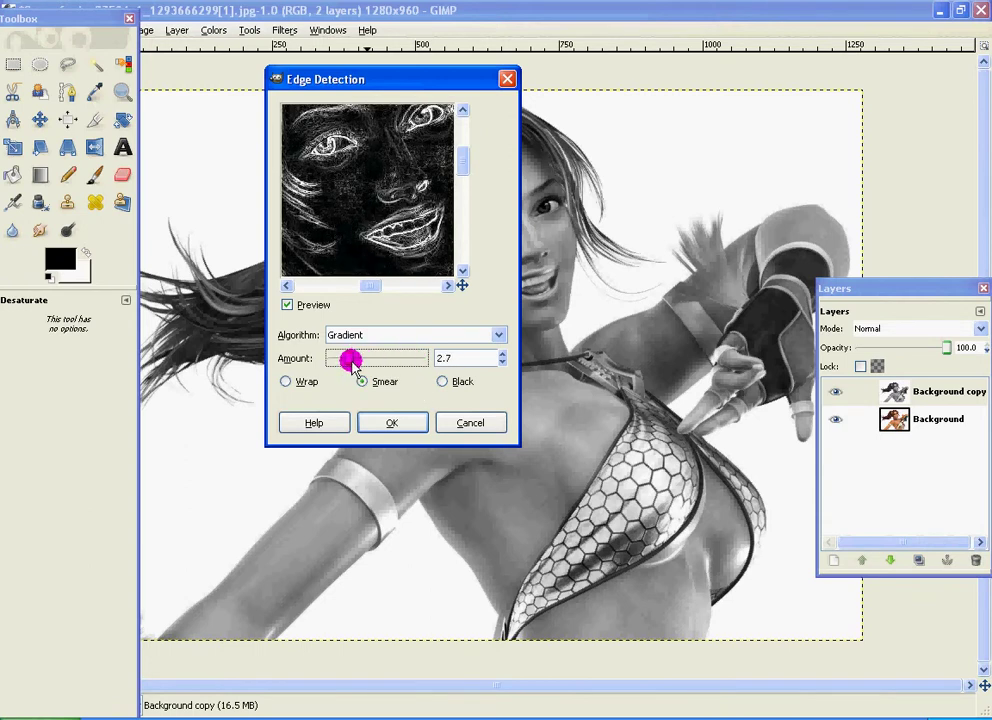
pyautogui.click(375, 432)
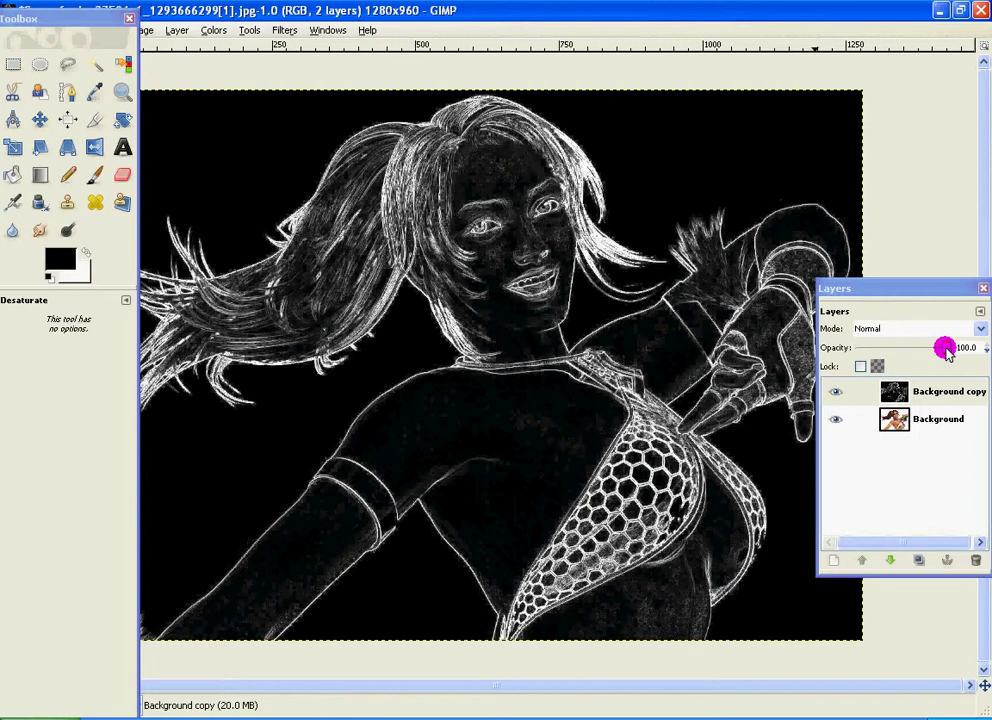
# Lower the Background copy layer's opacity to 41.6 so the colour image shows through the edges
pyautogui.click(916, 277)
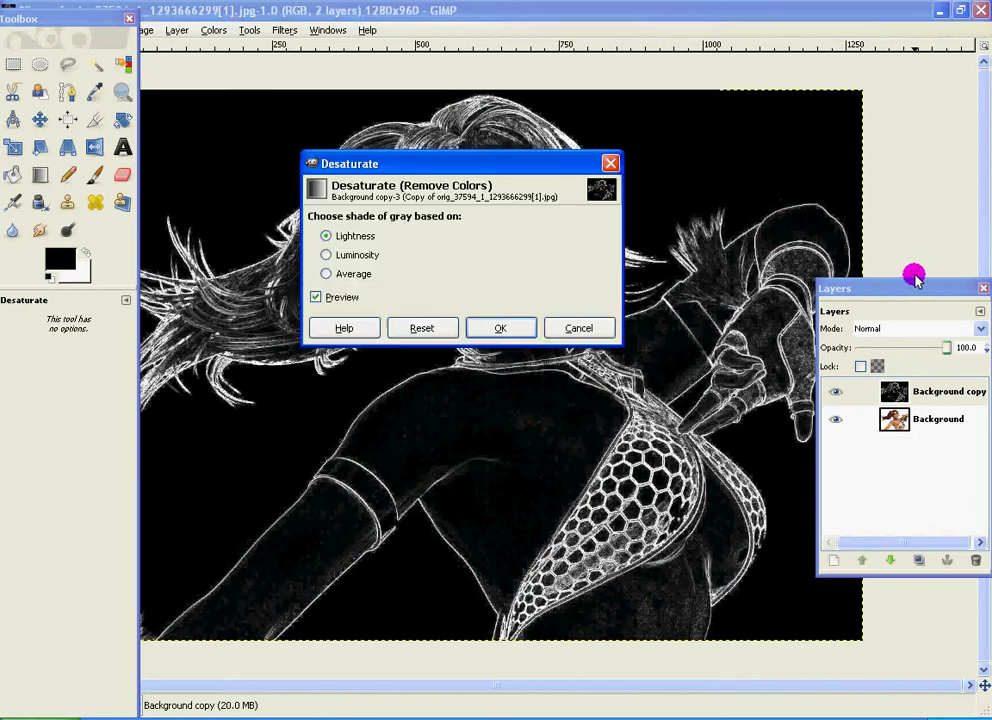
pyautogui.click(579, 328)
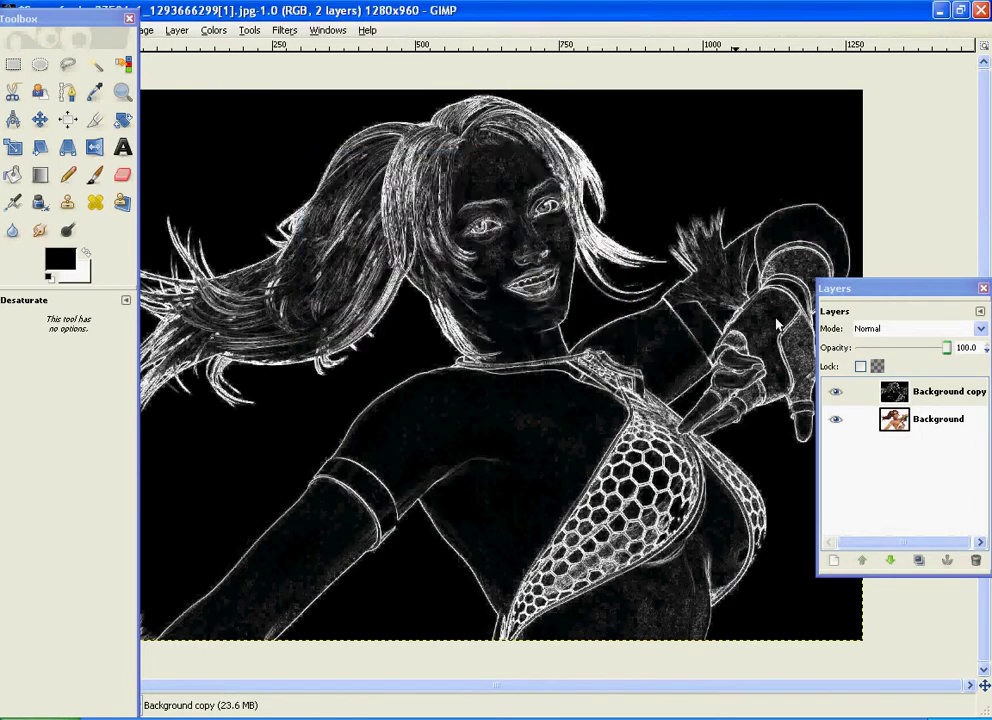
pyautogui.moveTo(942, 289); pyautogui.dragTo(864, 238)
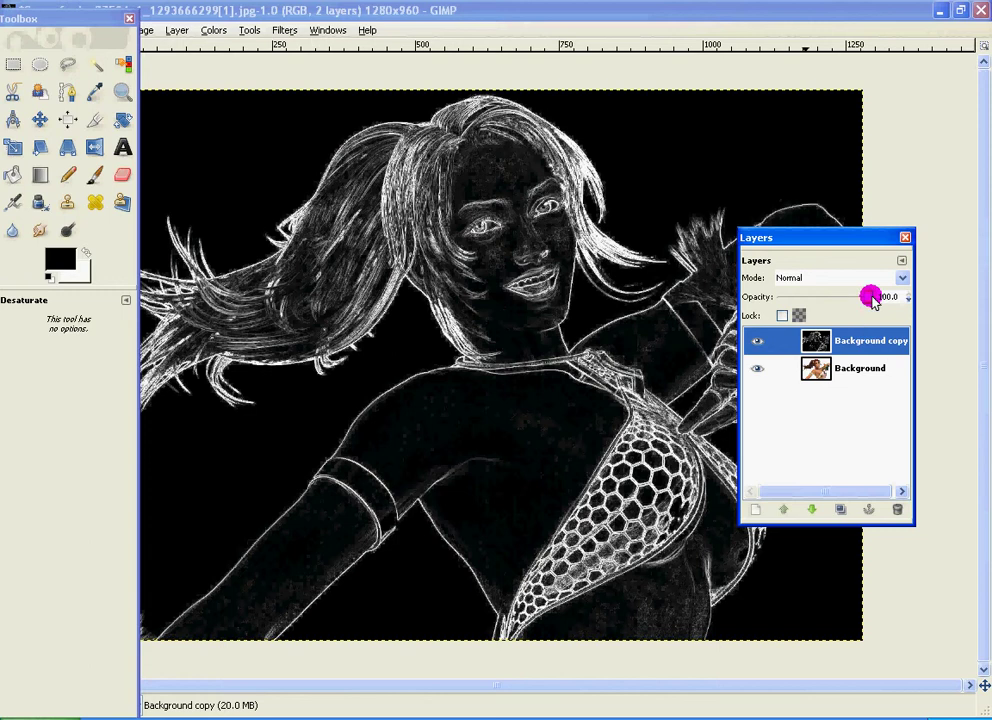
pyautogui.moveTo(872, 298); pyautogui.dragTo(817, 294)
pyautogui.moveTo(848, 237); pyautogui.dragTo(893, 247)
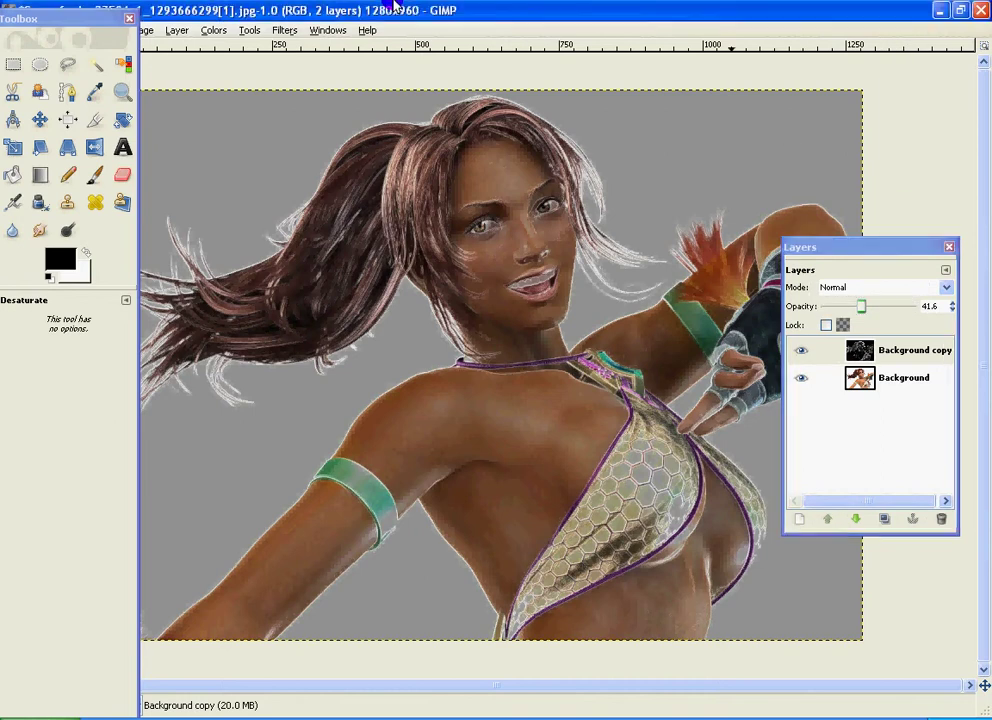
# Open the Difference of Gaussians edge filter for Background copy, bring the face into its preview and set Radius 1 to 16.0 px
pyautogui.click(276, 32)
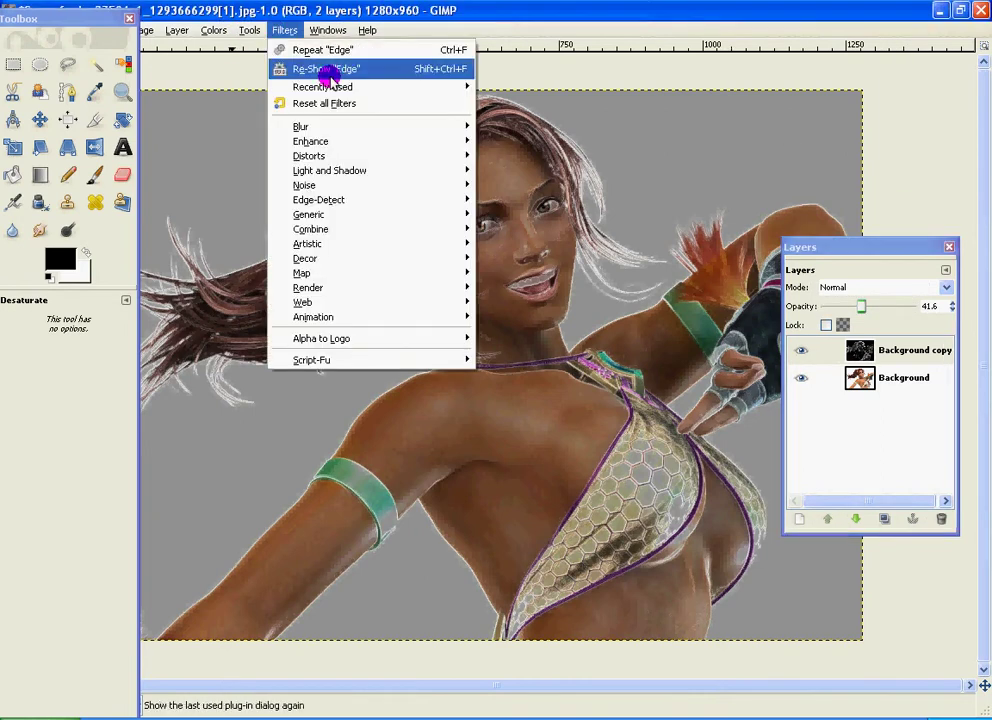
pyautogui.moveTo(340, 199)
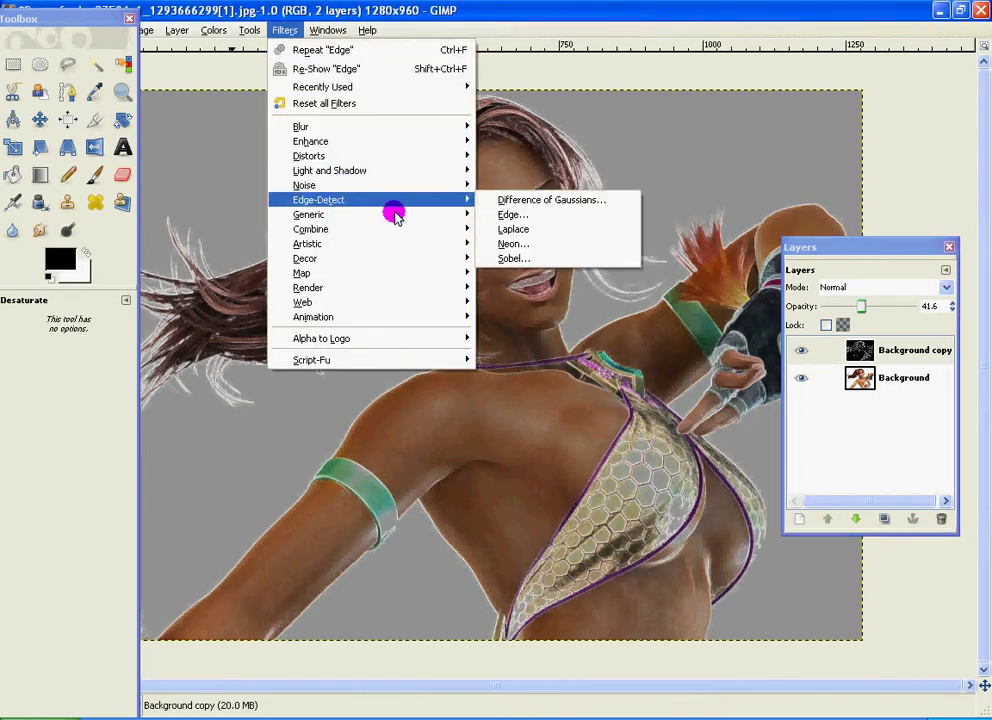
pyautogui.click(497, 201)
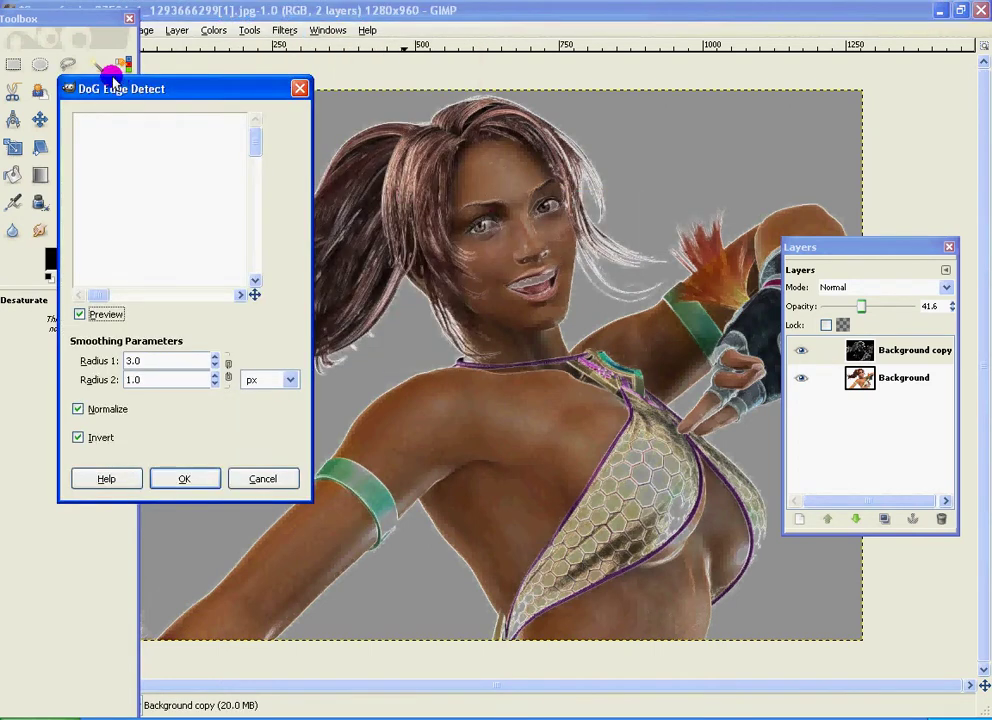
pyautogui.moveTo(120, 80); pyautogui.dragTo(369, 126)
pyautogui.moveTo(330, 332); pyautogui.dragTo(387, 330)
pyautogui.moveTo(494, 180); pyautogui.dragTo(493, 204)
pyautogui.moveTo(388, 331)
pyautogui.mouseDown()
pyautogui.moveTo(425, 329)
pyautogui.moveTo(403, 340)
pyautogui.mouseUp()
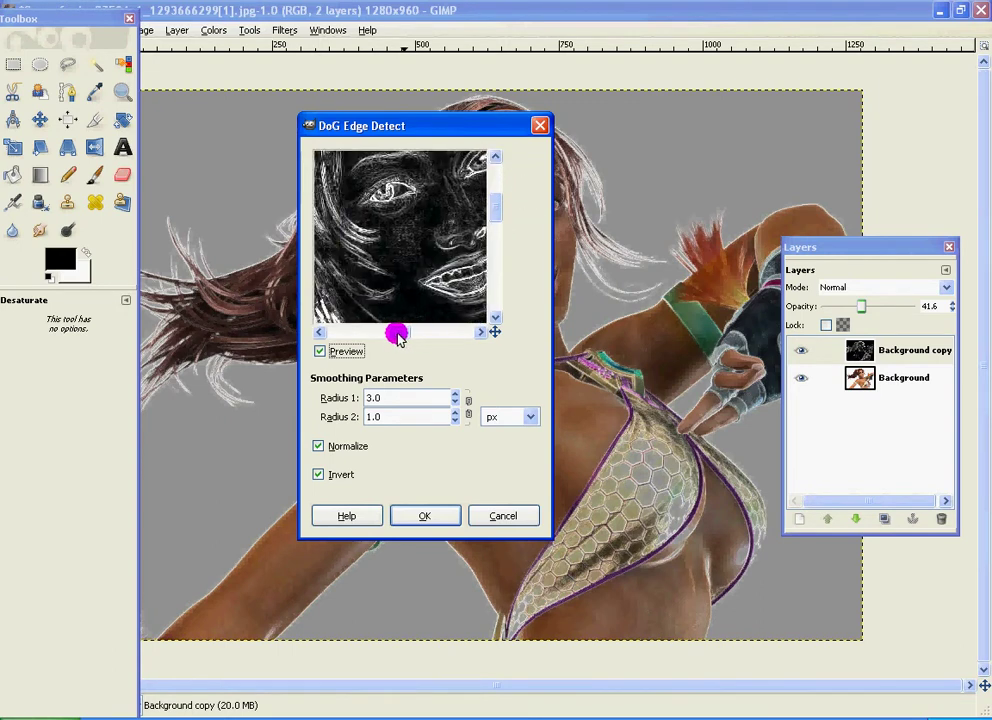
pyautogui.doubleClick(397, 403)
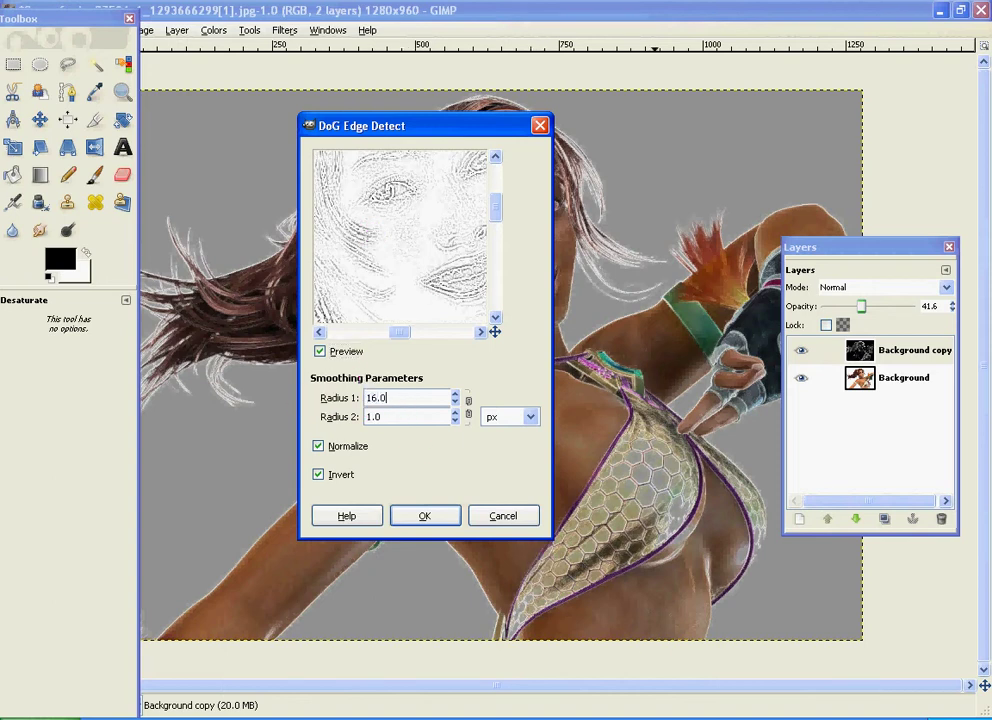
pyautogui.write('16.0')
# Preview the filter with Invert off and Radius 1 at 14, and restore Invert and a Radius 1 of 16.0
pyautogui.click(507, 417)
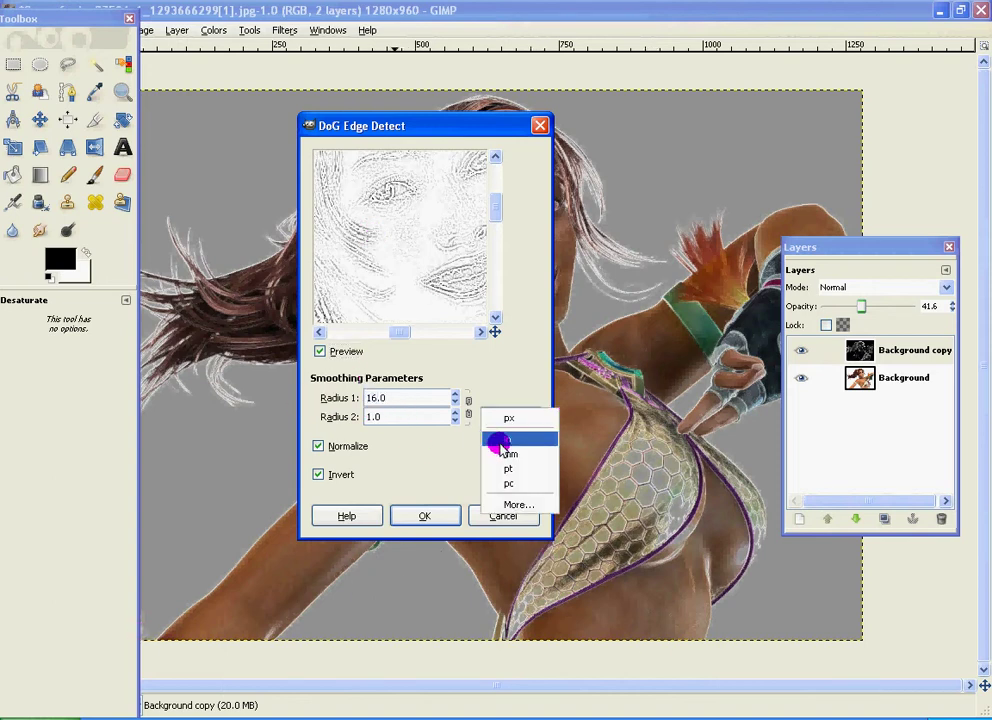
pyautogui.click(503, 420)
pyautogui.click(318, 474)
pyautogui.doubleClick(385, 417)
pyautogui.click(390, 416)
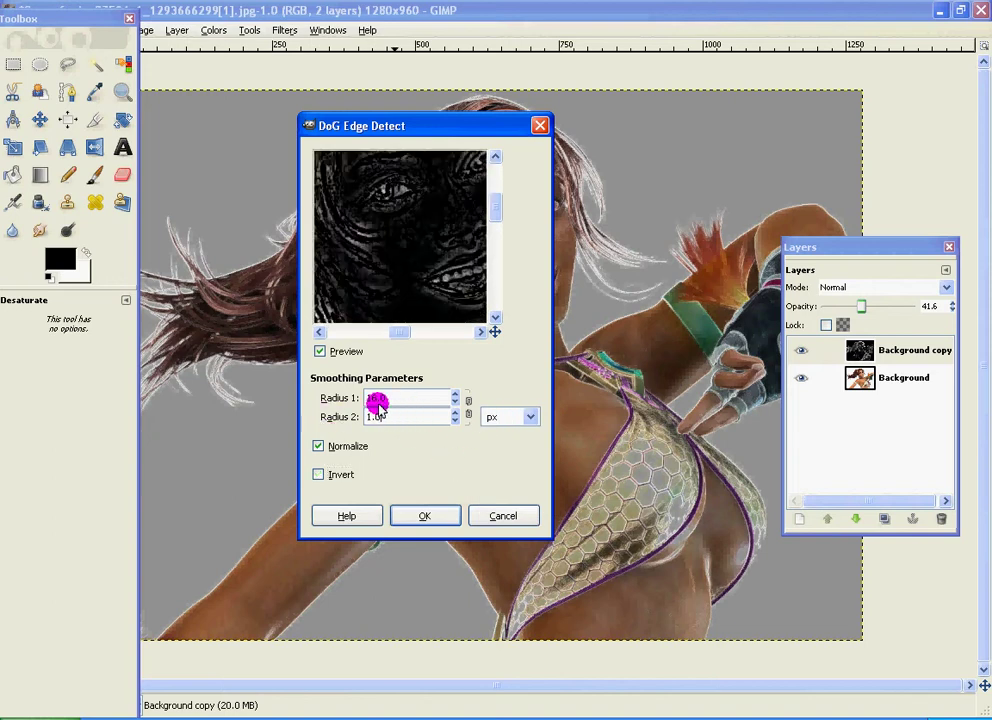
pyautogui.click(438, 400)
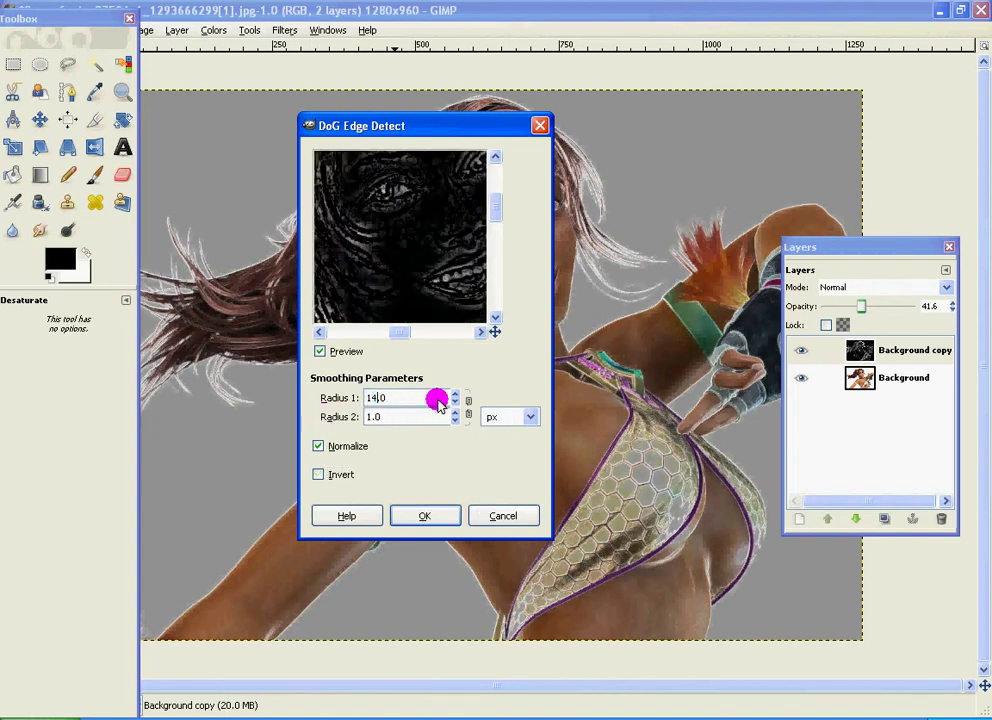
pyautogui.click(338, 474)
pyautogui.click(378, 401)
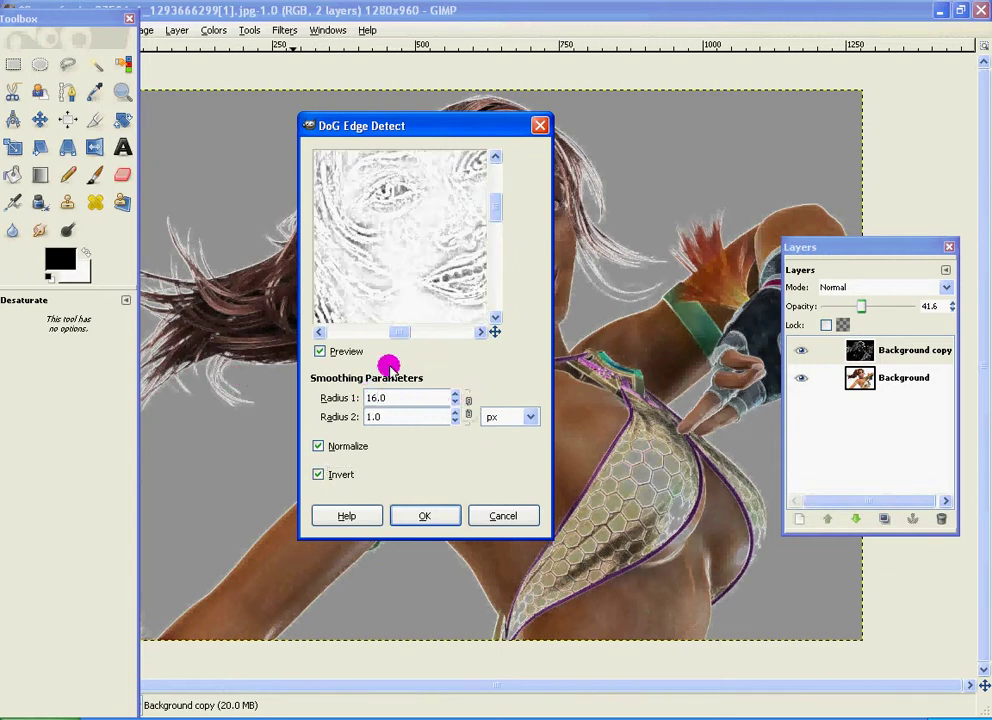
pyautogui.click(380, 400)
# Set Radius 2 to 2.0 with Normalize on and apply the Difference of Gaussians filter to Background copy
pyautogui.click(373, 418)
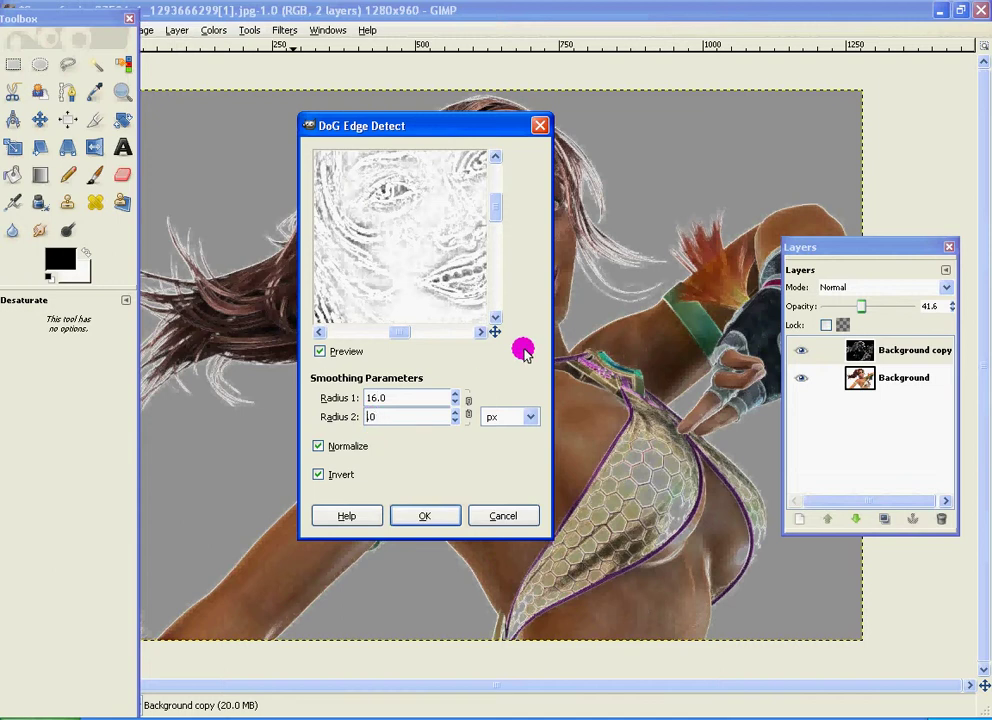
pyautogui.click(370, 448)
pyautogui.click(361, 447)
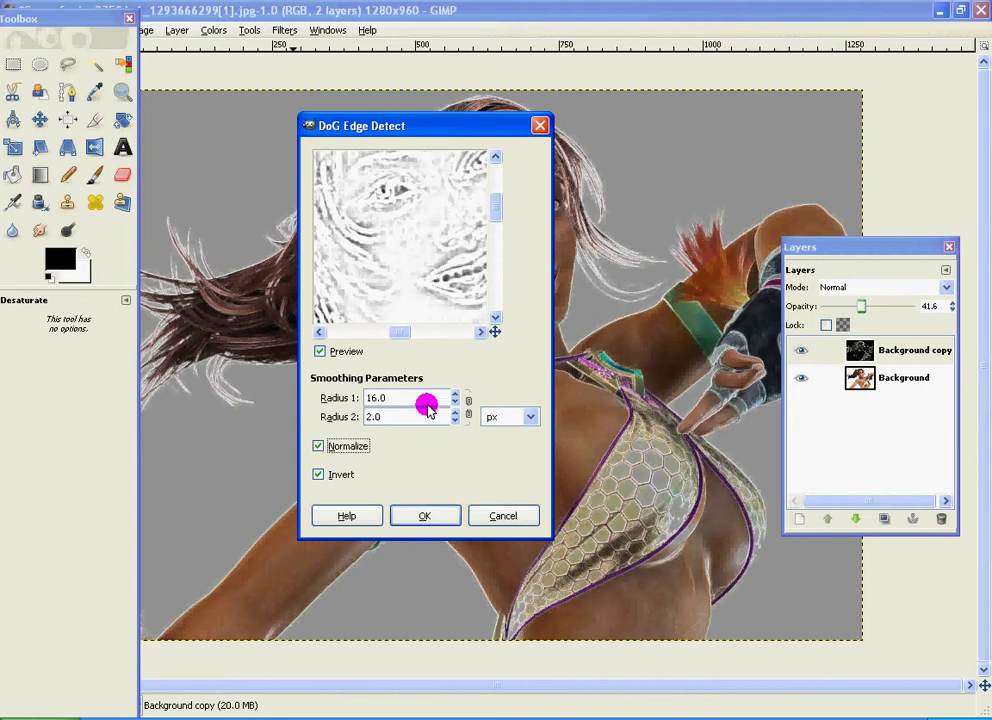
pyautogui.moveTo(495, 208)
pyautogui.mouseDown()
pyautogui.moveTo(495, 160)
pyautogui.moveTo(496, 211)
pyautogui.mouseUp()
pyautogui.click(411, 514)
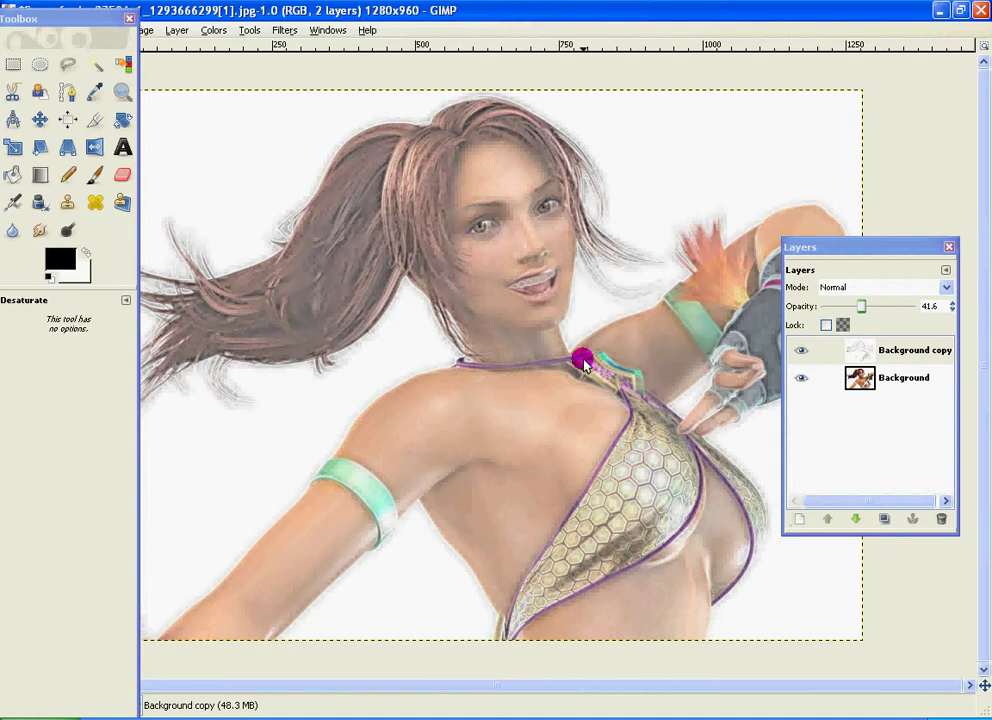
# Undo the Difference of Gaussians filter and move the Toolbox clear of the menu bar
pyautogui.moveTo(131, 17); pyautogui.dragTo(97, 62)
pyautogui.click(177, 30)
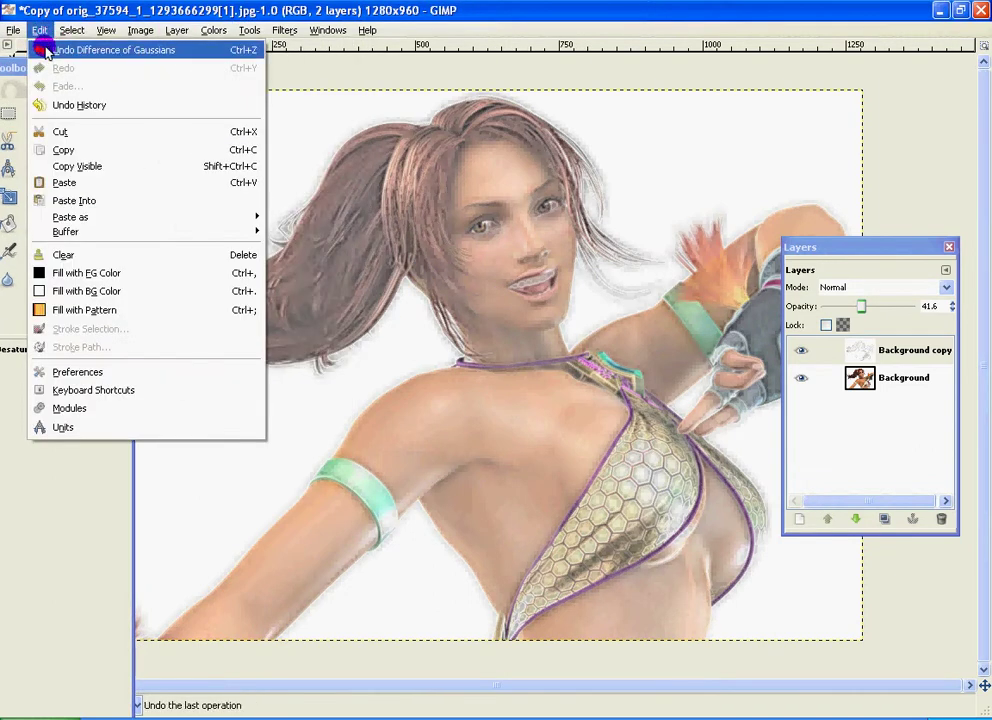
pyautogui.click(60, 50)
pyautogui.moveTo(20, 60); pyautogui.dragTo(191, 90)
# Start saving the image under the new file name Christie Monteiro - Sketch.jpg
pyautogui.click(6, 9)
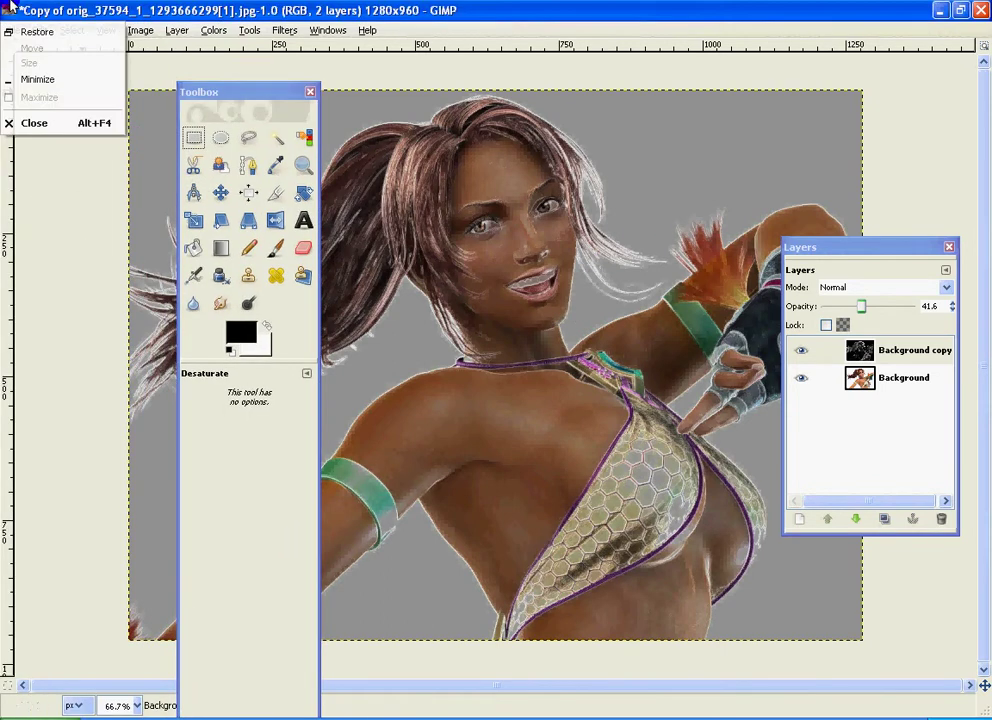
pyautogui.click(7, 28)
pyautogui.click(8, 31)
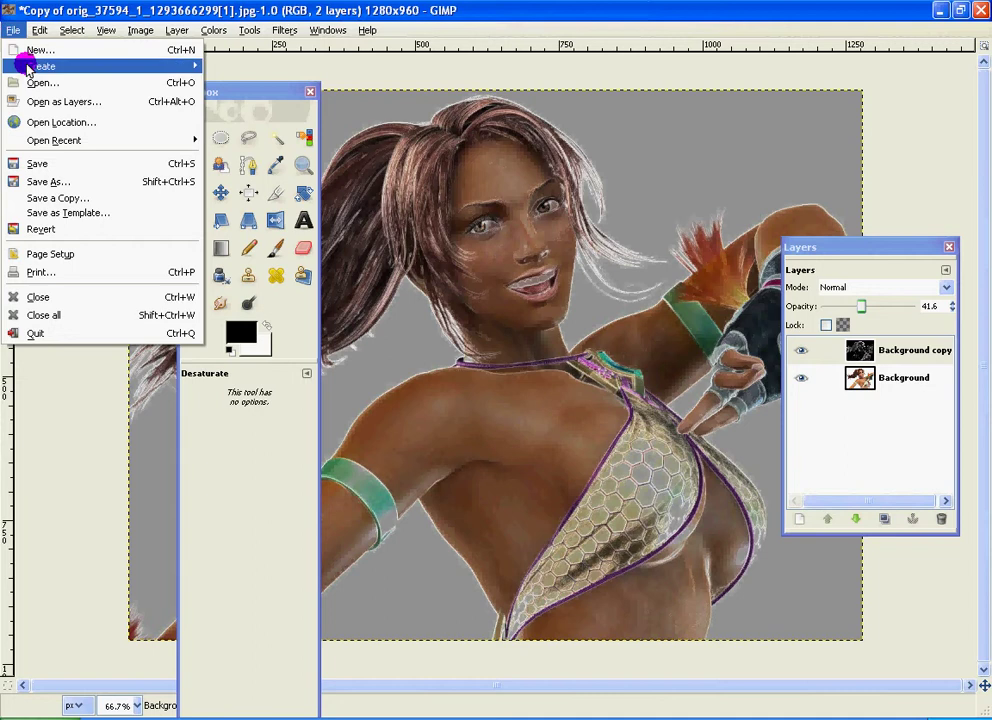
pyautogui.click(24, 181)
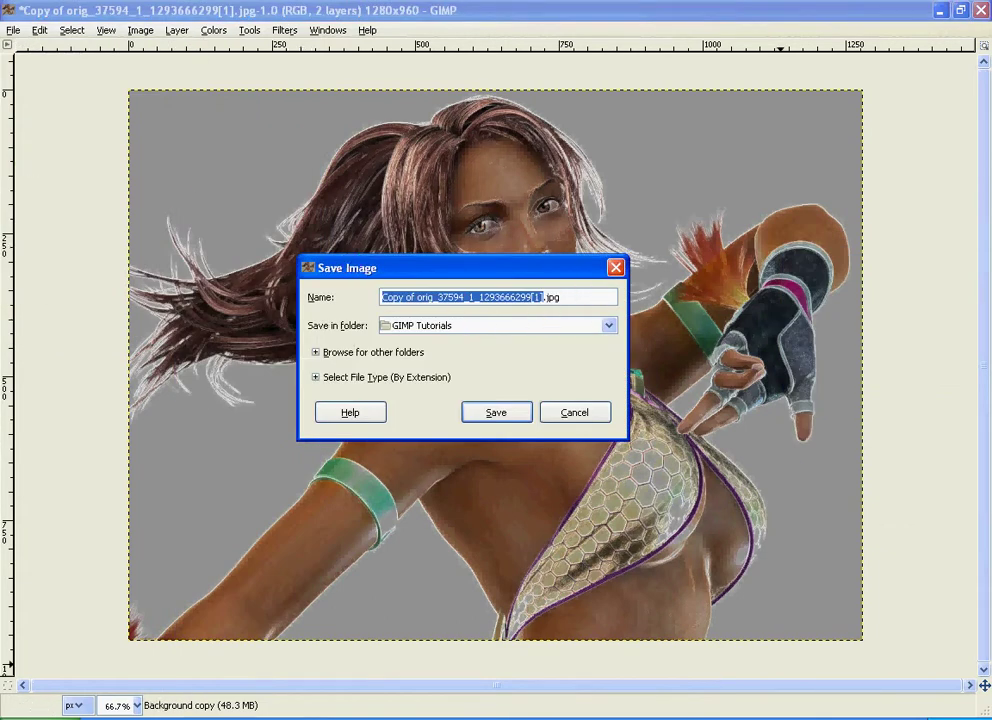
pyautogui.write('Christie Monteiro - Sketch')
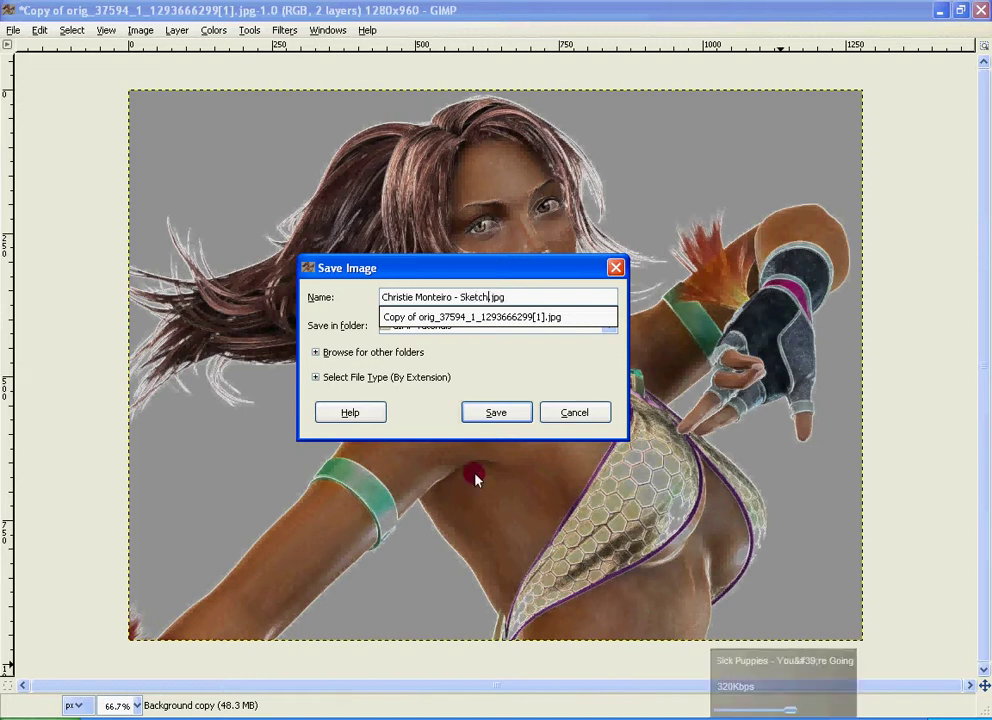
# Remove the extension from the file name and enter .jpg again
pyautogui.click(488, 384)
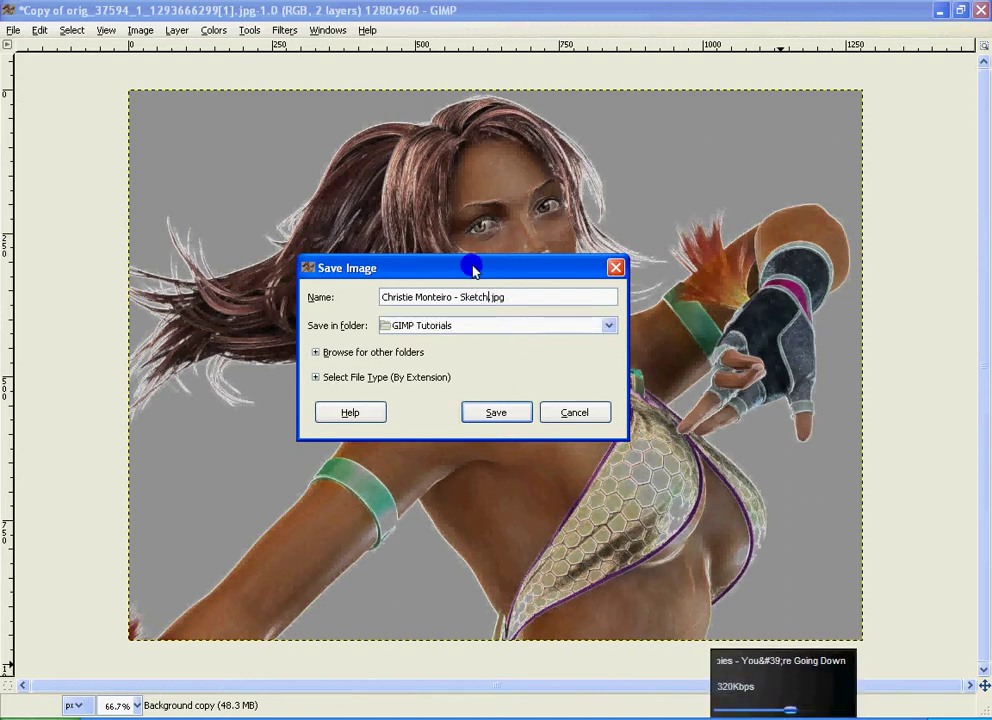
pyautogui.moveTo(512, 299); pyautogui.dragTo(490, 304)
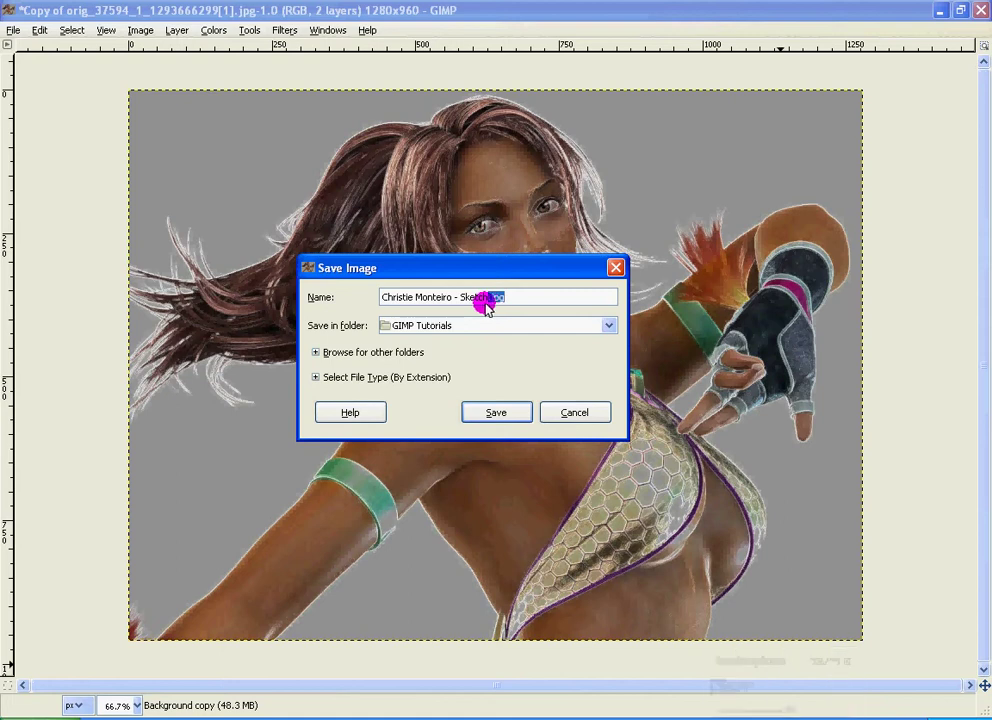
pyautogui.press('BackSpace')
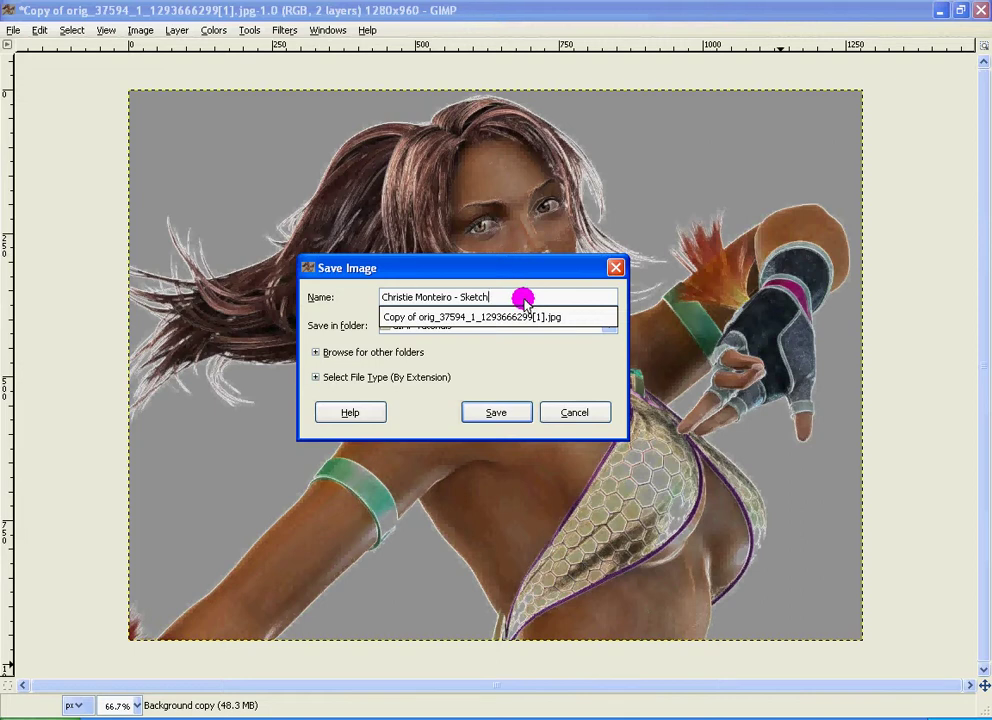
pyautogui.click(542, 377)
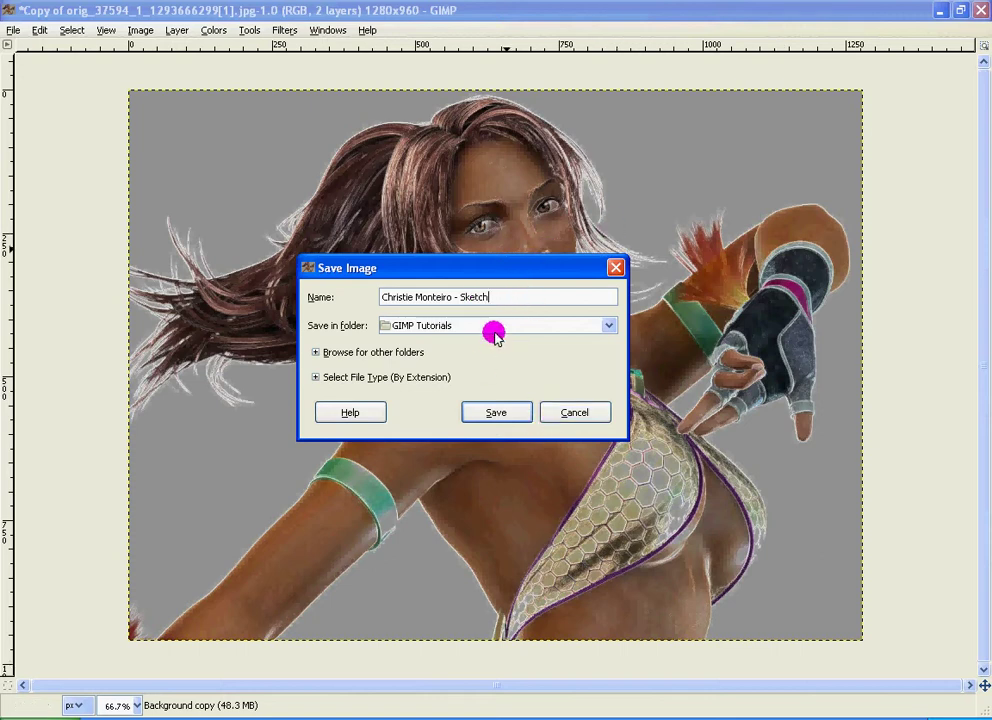
pyautogui.write('g')
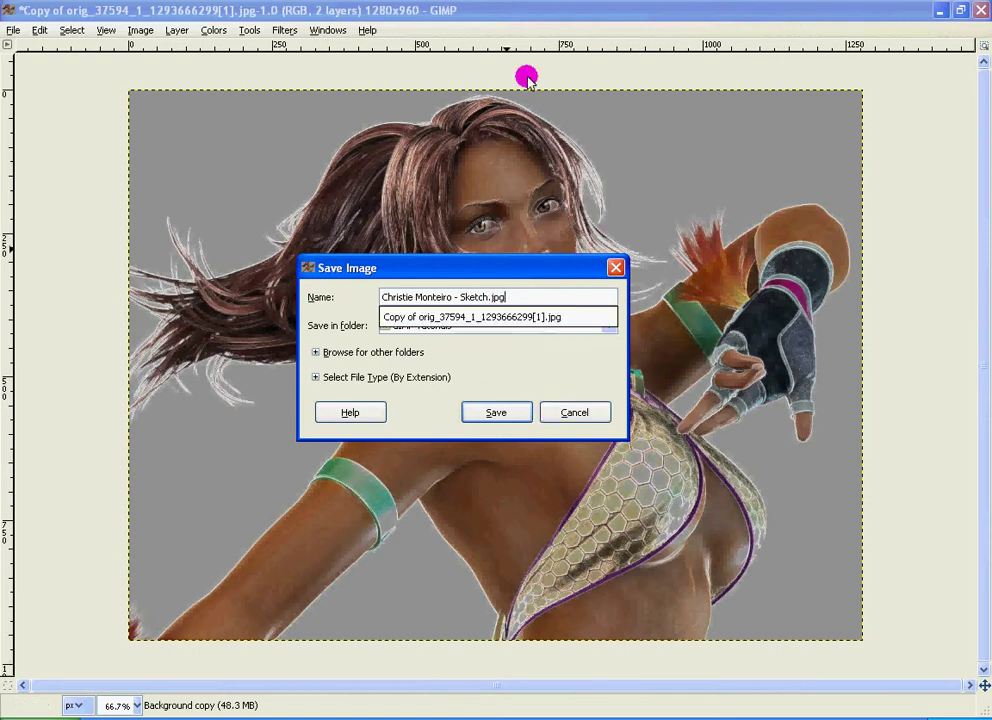
pyautogui.click(474, 364)
# Choose the Desktop as the destination folder and save the picture as a JPEG
pyautogui.click(452, 326)
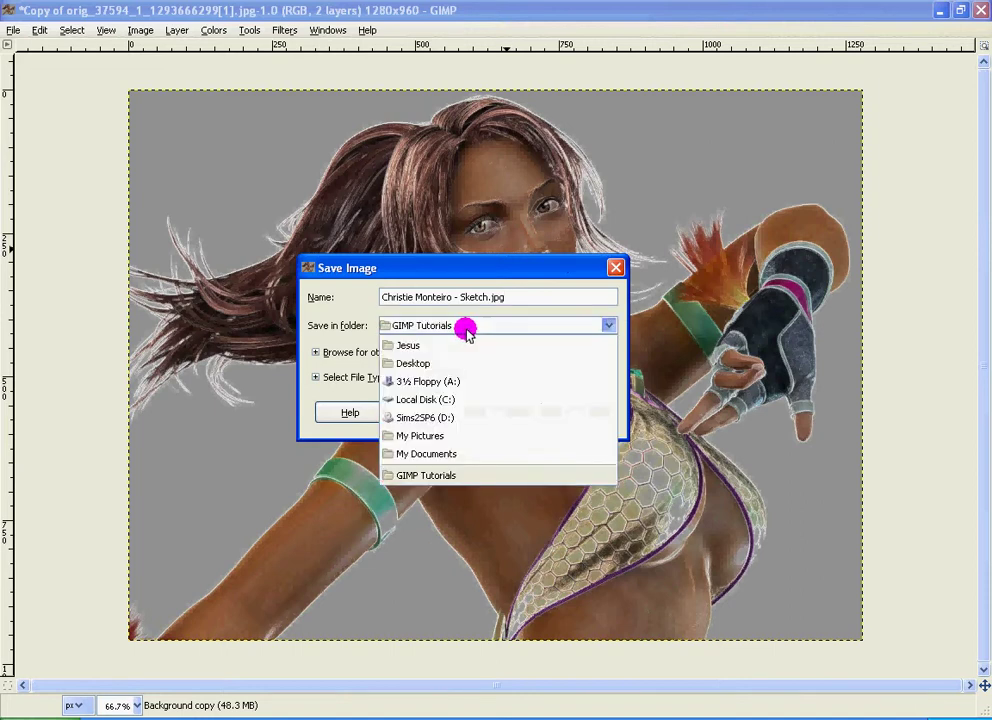
pyautogui.click(445, 364)
pyautogui.click(487, 410)
pyautogui.click(300, 323)
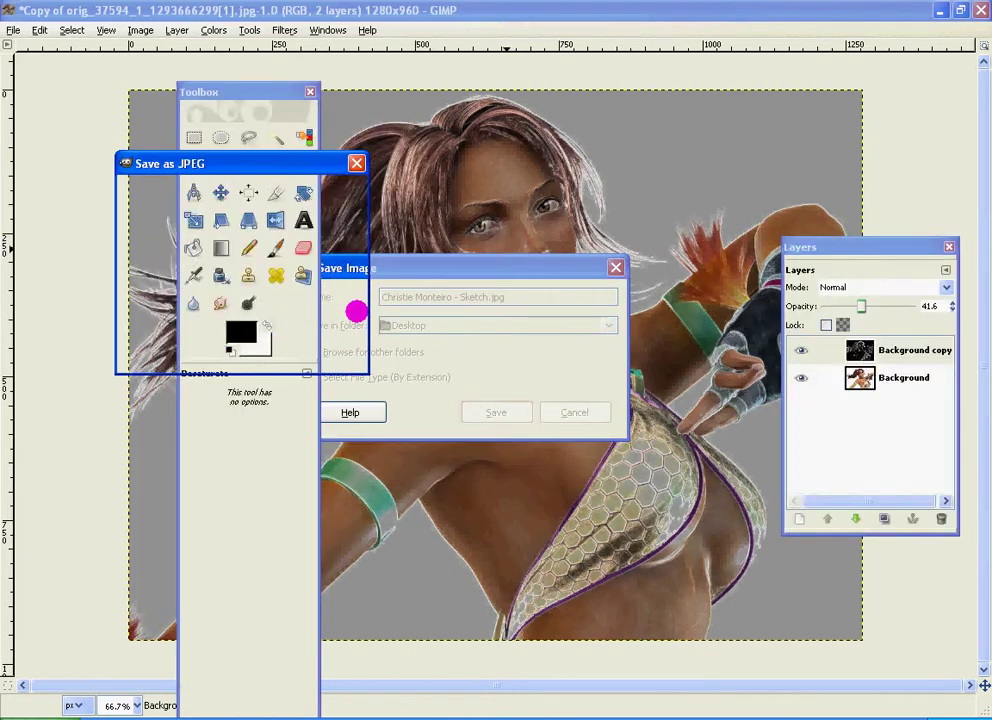
pyautogui.click(232, 351)
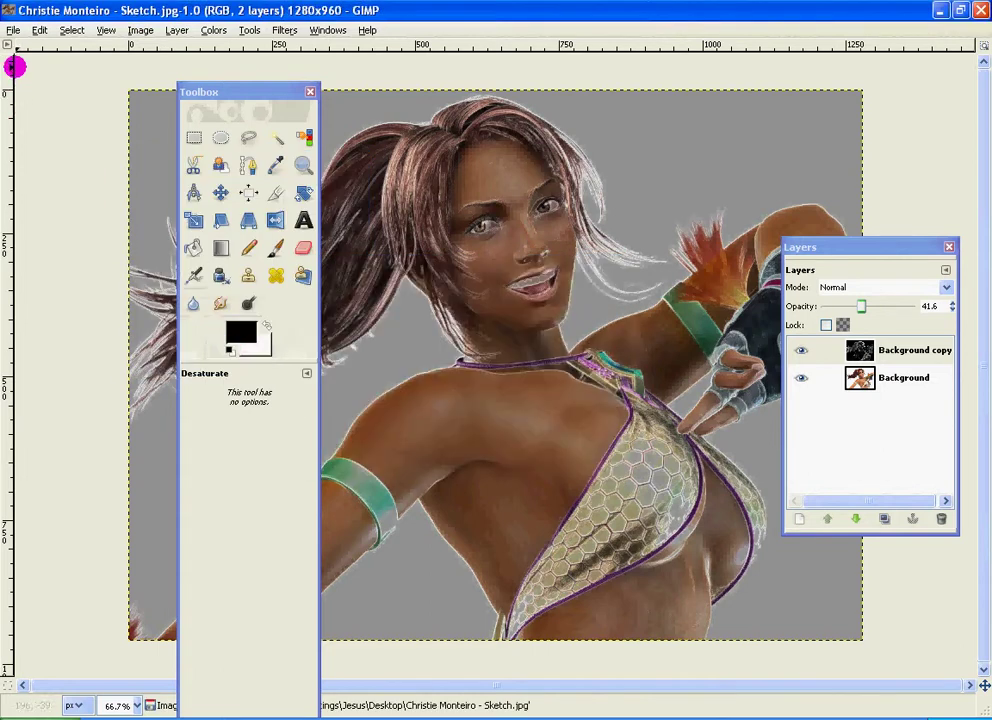
# Save the image again on the Desktop as Christie Monteiro - Sketch, with the .jpg extension removed from the name
pyautogui.click(12, 31)
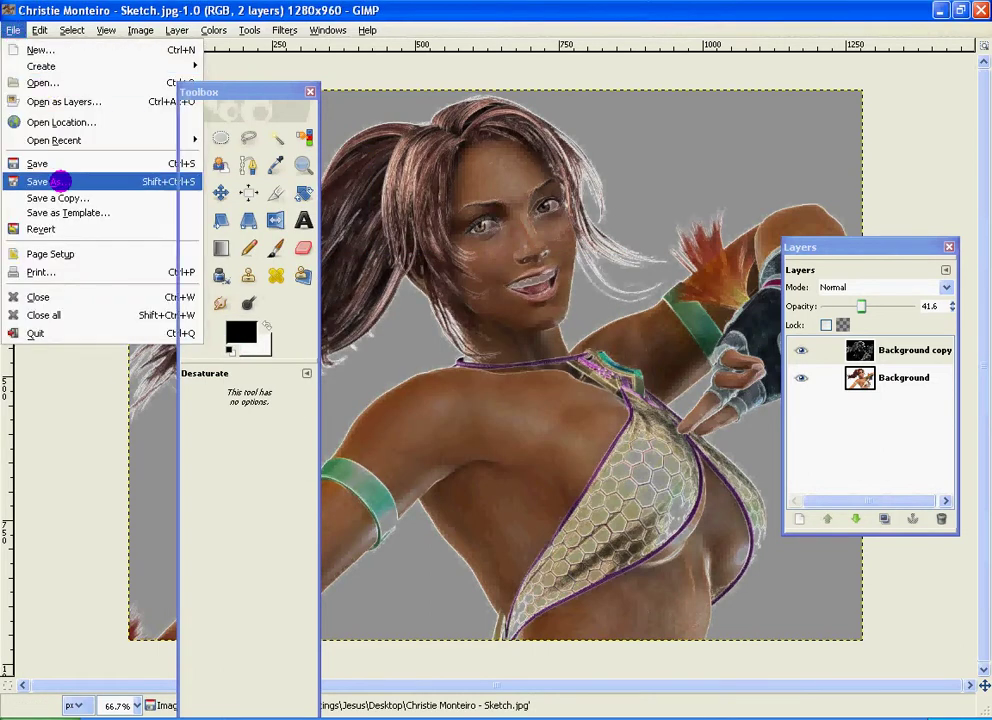
pyautogui.click(60, 181)
pyautogui.click(525, 304)
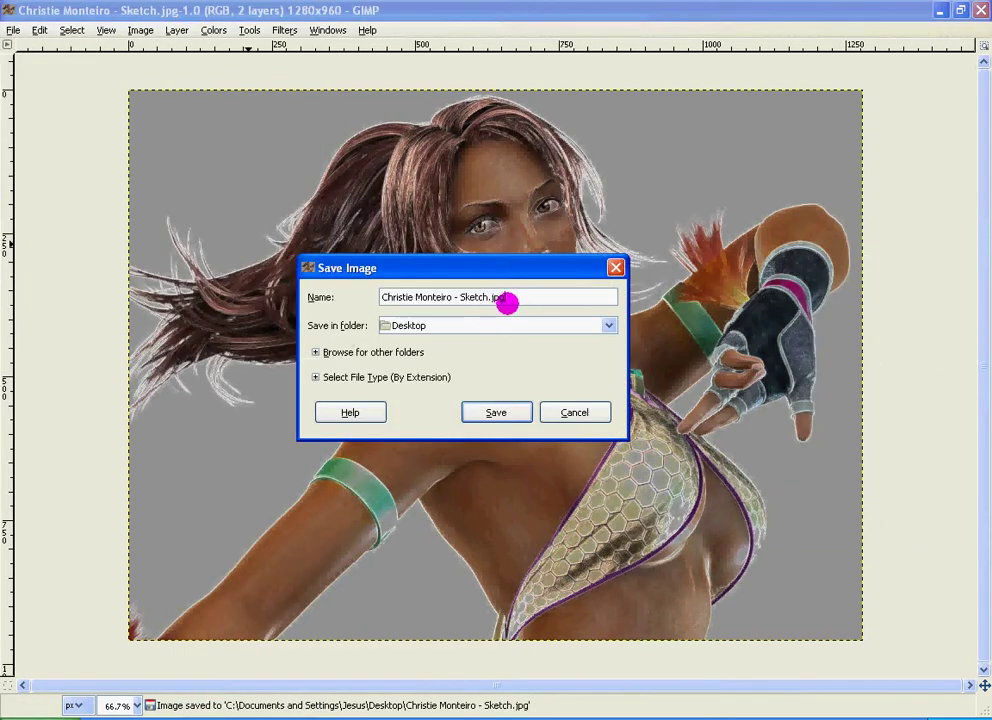
pyautogui.doubleClick(488, 304)
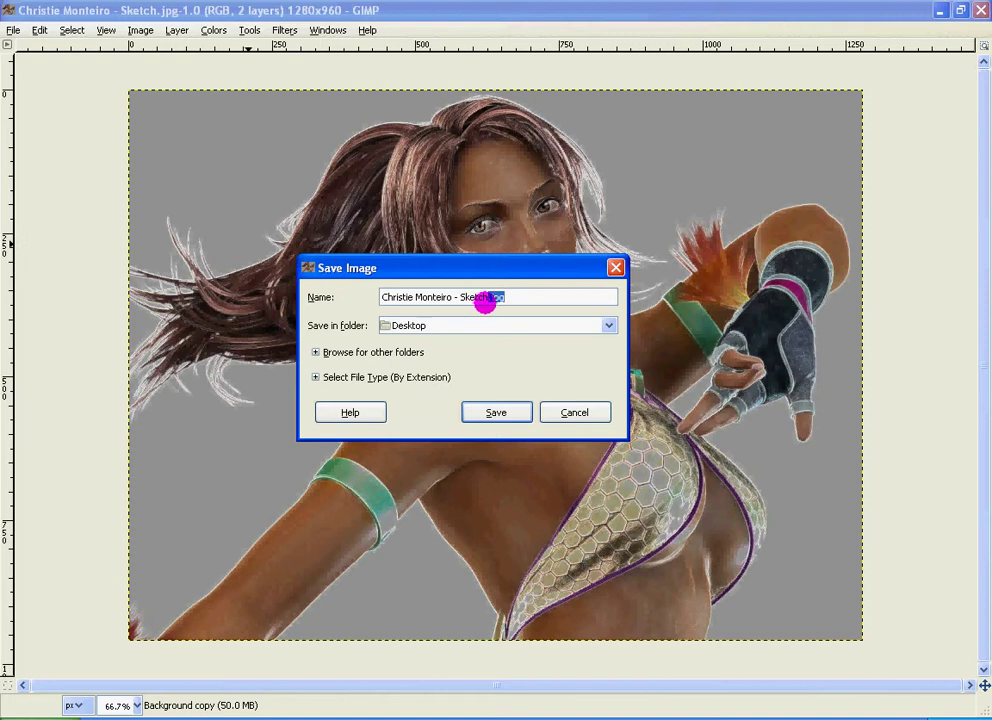
pyautogui.press('BackSpace')
pyautogui.press('BackSpace')
pyautogui.click(493, 412)
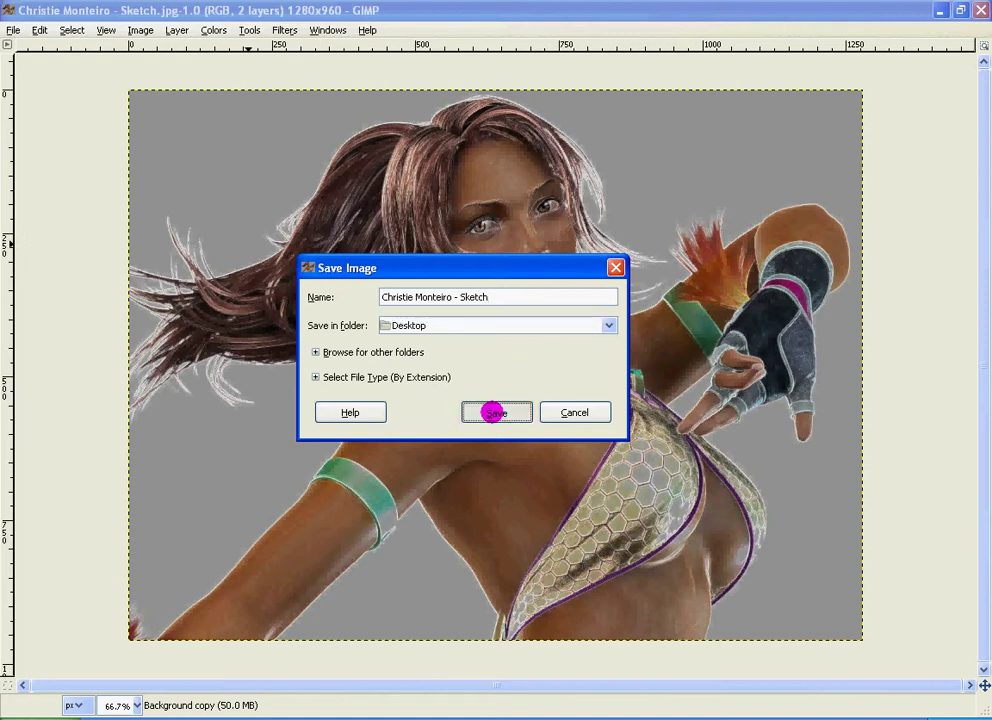
pyautogui.click(493, 412)
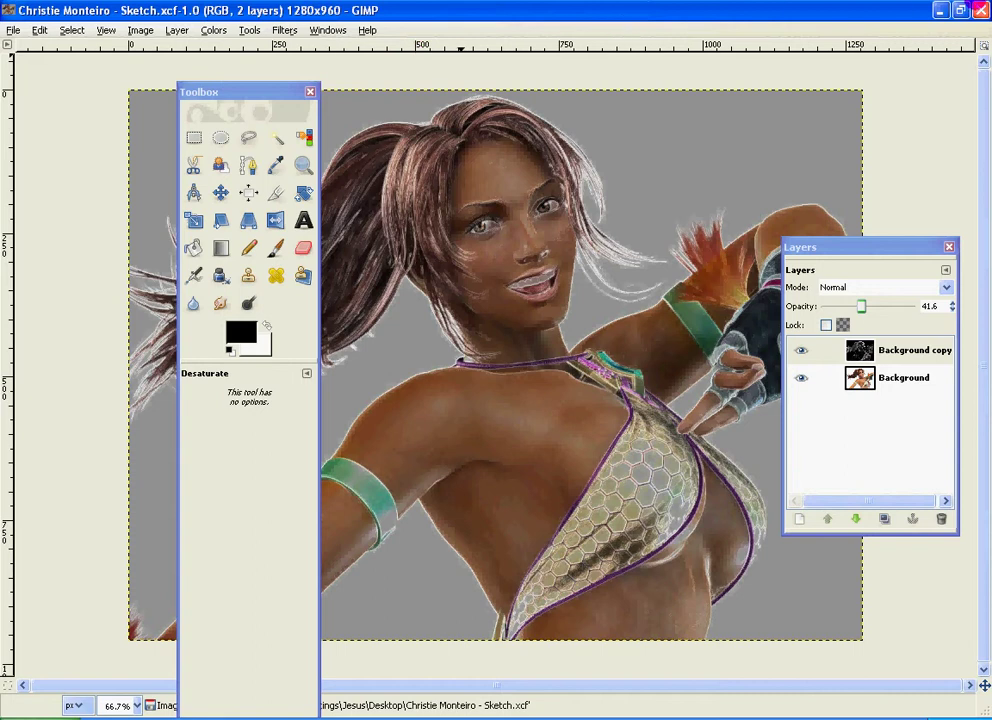
# Close the image and GIMP, and move the Christie Monteiro - Sketch XCF file to the middle of the desktop
pyautogui.click(981, 10)
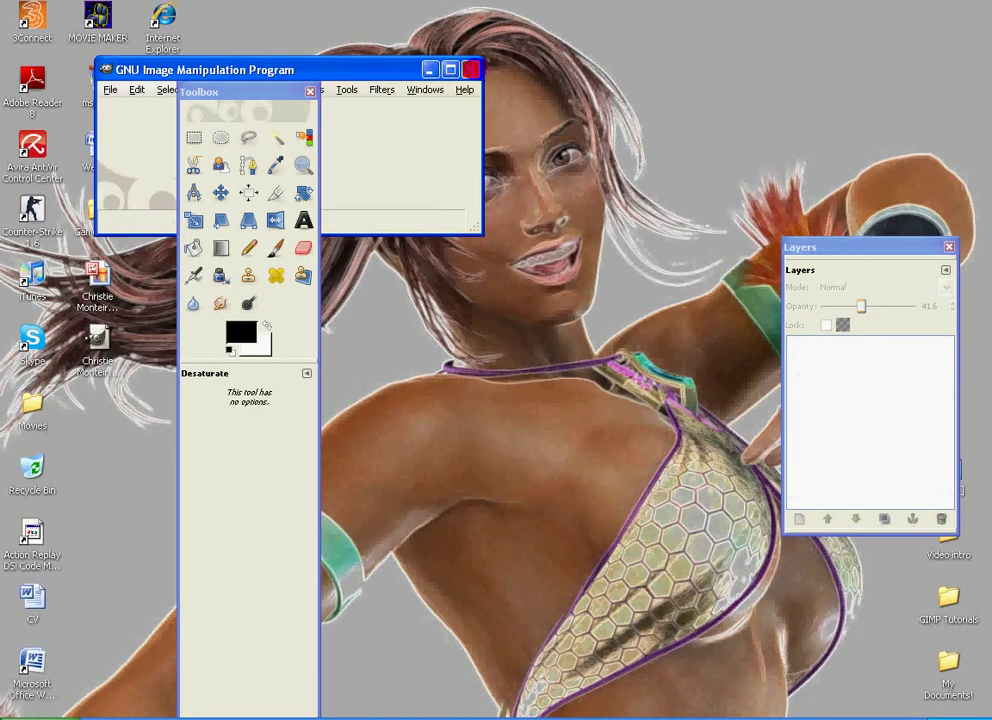
pyautogui.click(470, 69)
pyautogui.moveTo(97, 338); pyautogui.dragTo(432, 332)
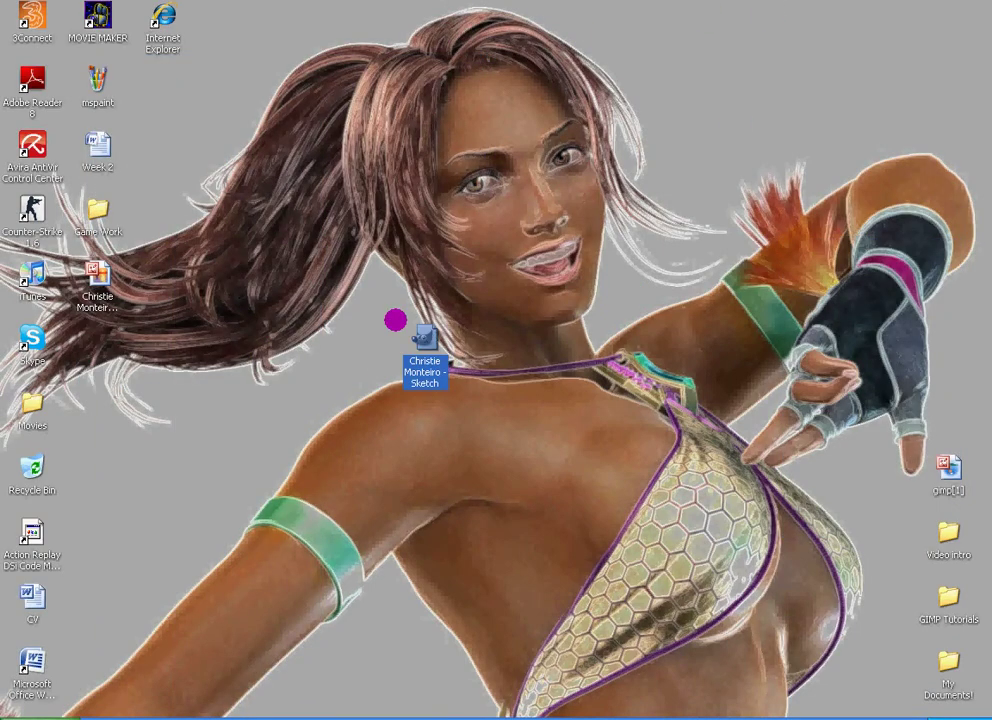
pyautogui.moveTo(505, 301)
pyautogui.mouseDown()
pyautogui.moveTo(321, 430)
pyautogui.moveTo(538, 347)
pyautogui.moveTo(426, 360)
pyautogui.mouseUp()
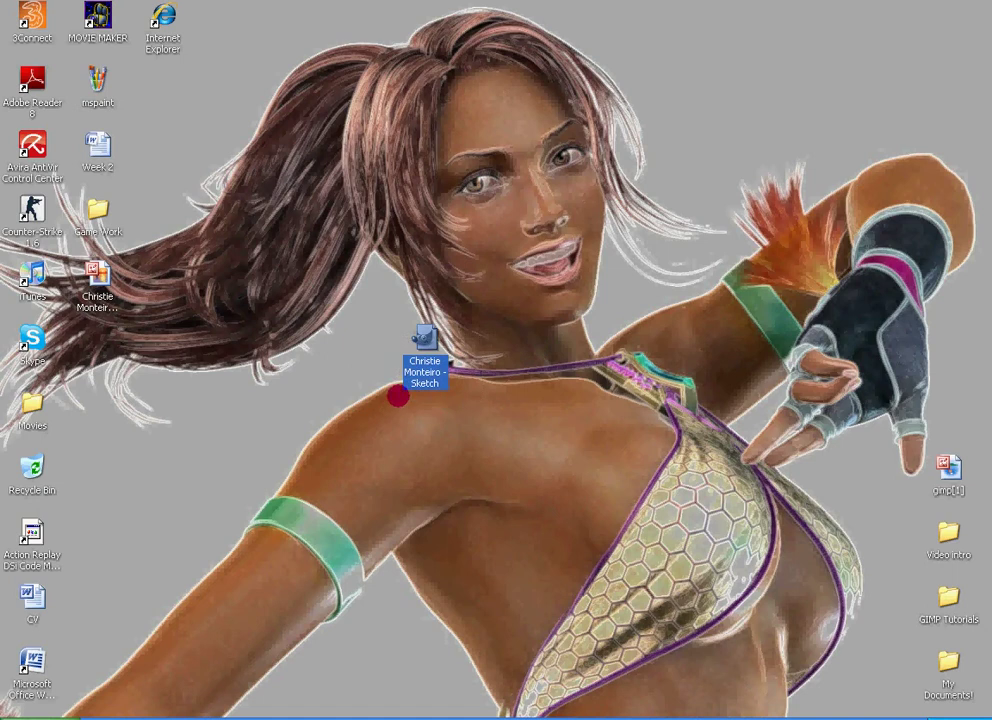
# Reopen the Christie Monteiro - Sketch XCF file in GIMP to check that it is still editable, and close the program
pyautogui.click(416, 389)
pyautogui.click(427, 362)
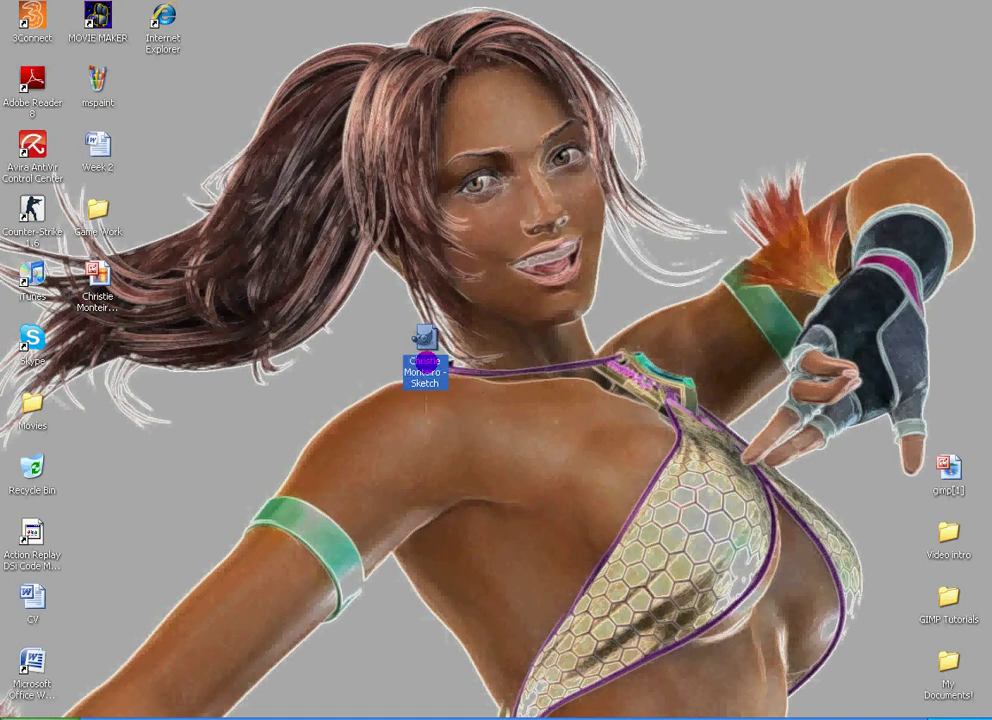
pyautogui.doubleClick(427, 362)
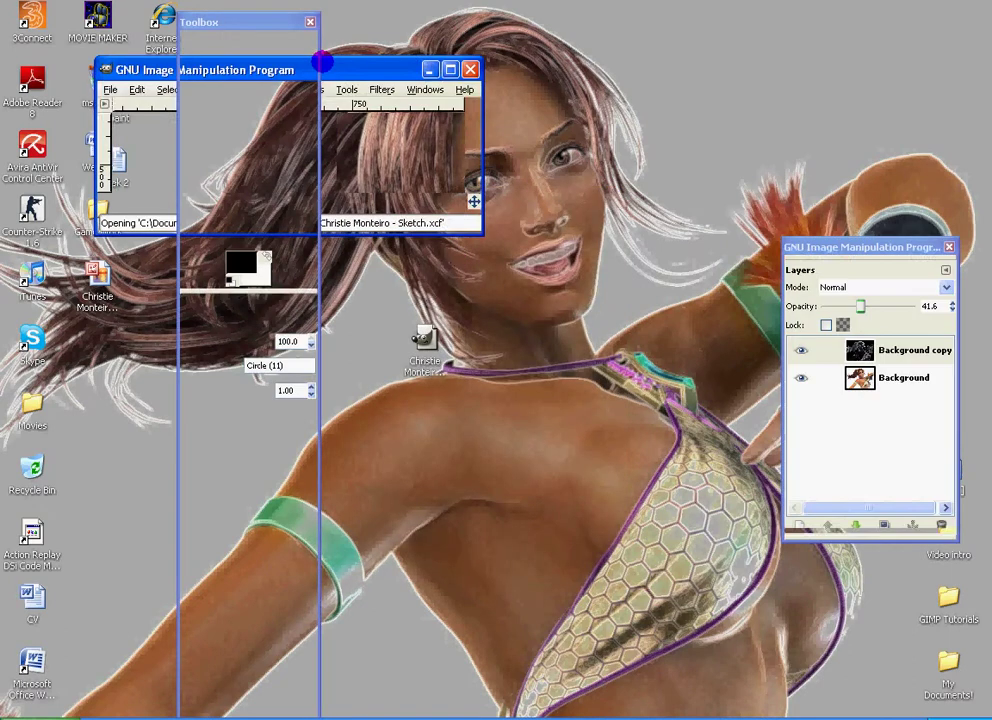
pyautogui.moveTo(322, 62); pyautogui.dragTo(436, 57)
pyautogui.click(407, 82)
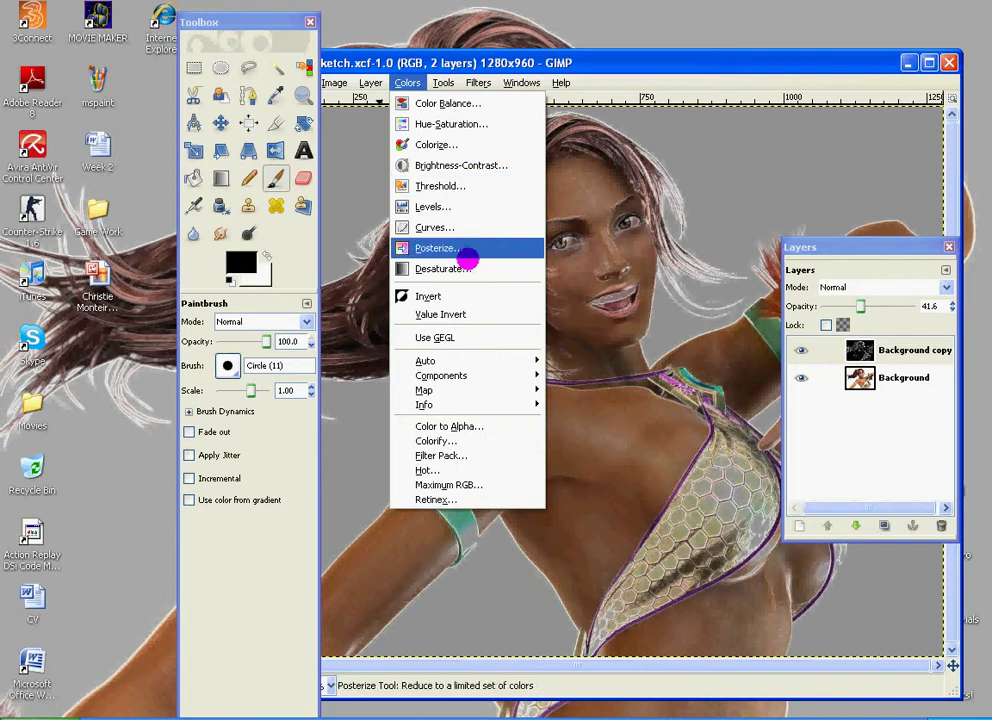
pyautogui.click(650, 65)
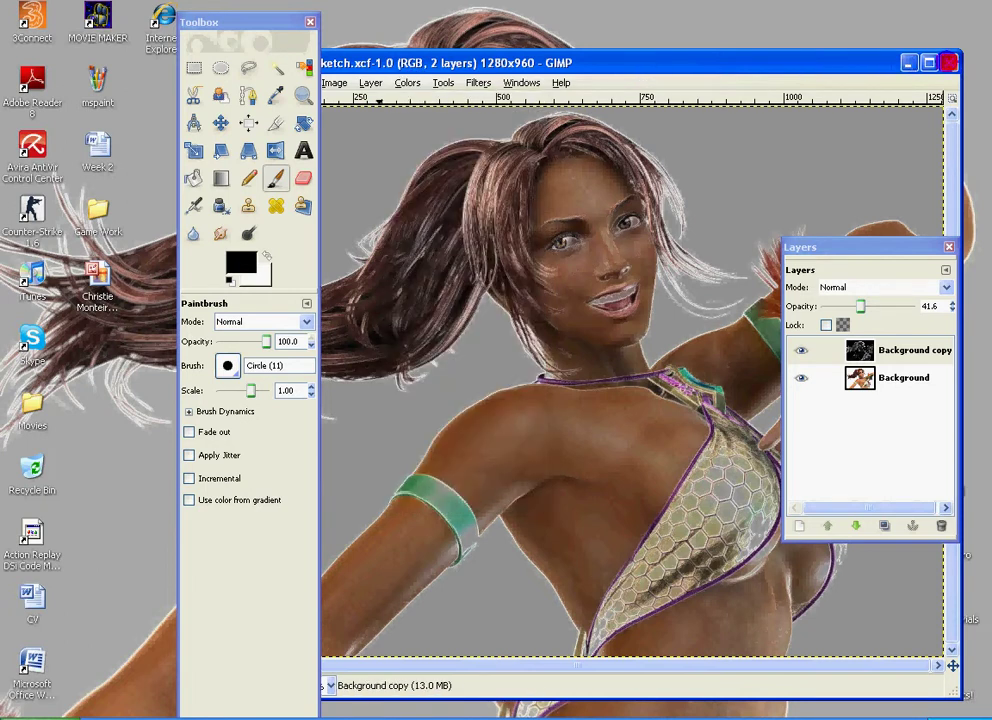
pyautogui.click(949, 62)
pyautogui.click(567, 62)
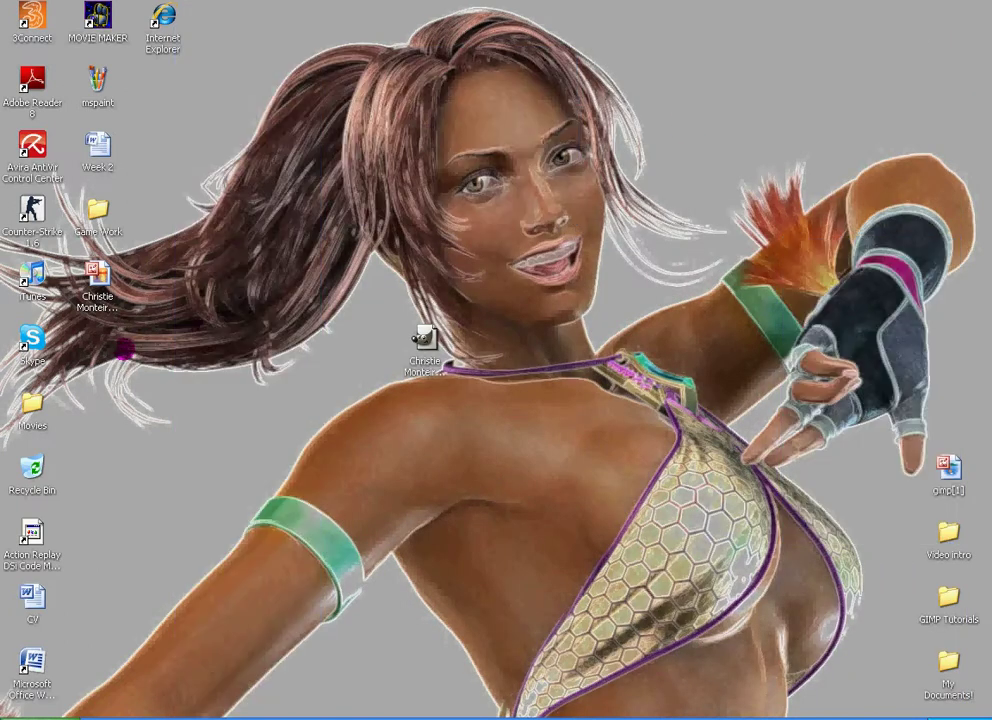
# Move the XCF file back below the JPEG on the desktop, and view the JPEG in Microsoft Office Picture Manager
pyautogui.click(413, 372)
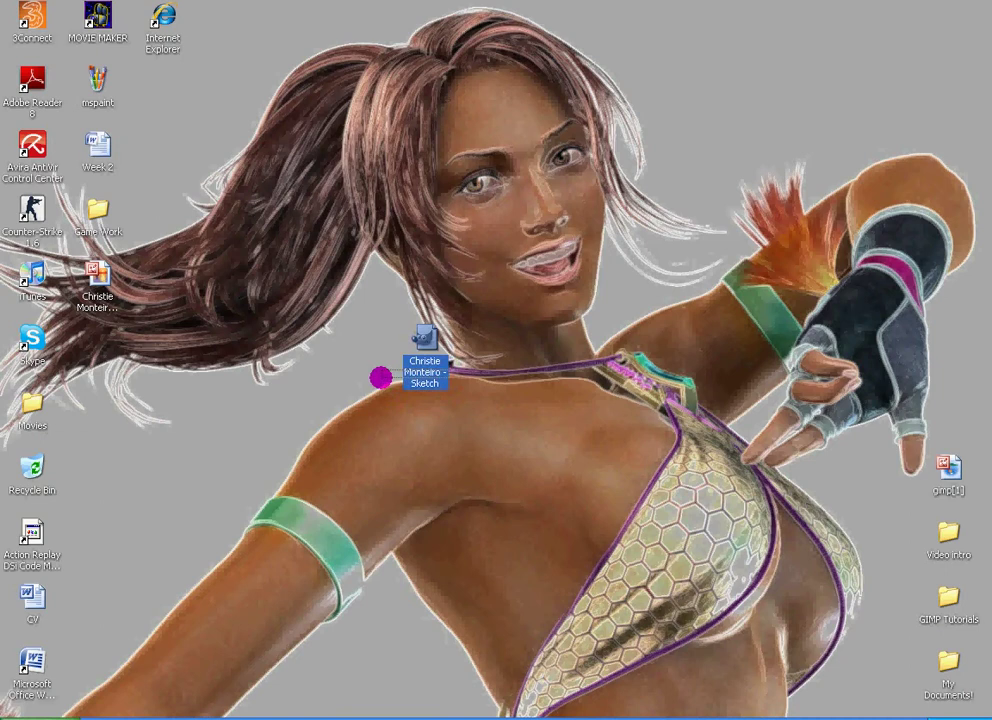
pyautogui.moveTo(424, 377); pyautogui.dragTo(101, 382)
pyautogui.doubleClick(83, 291)
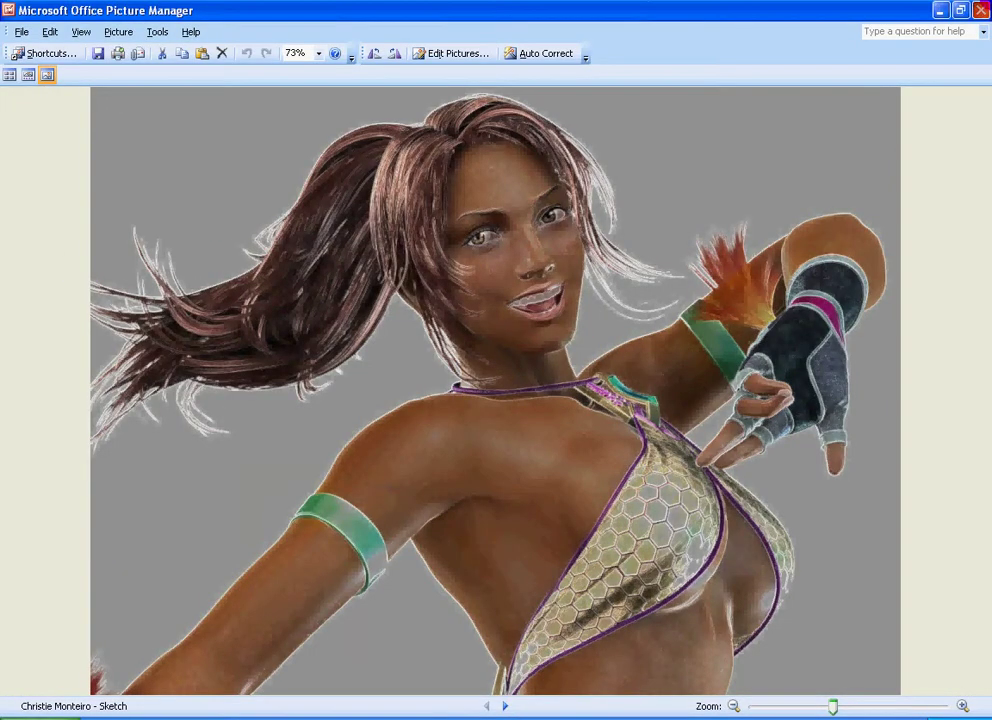
pyautogui.click(982, 10)
# Move both Christie Monteiro - Sketch files from the desktop into the GIMP Tutorials folder
pyautogui.moveTo(228, 418); pyautogui.dragTo(90, 287)
pyautogui.click(455, 430)
pyautogui.moveTo(203, 421); pyautogui.dragTo(946, 596)
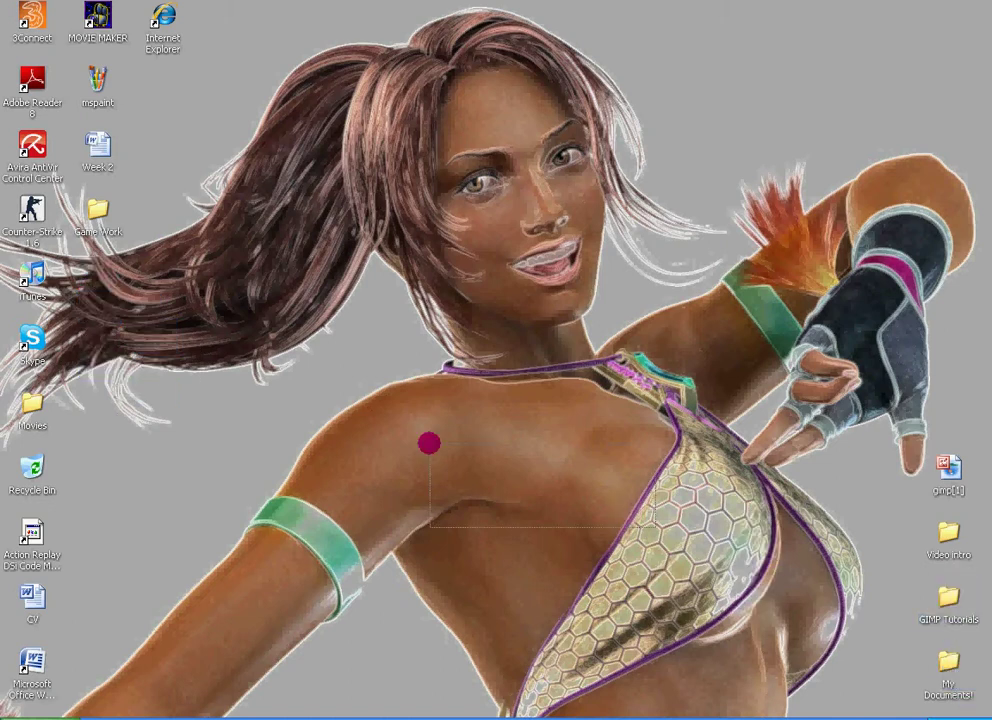